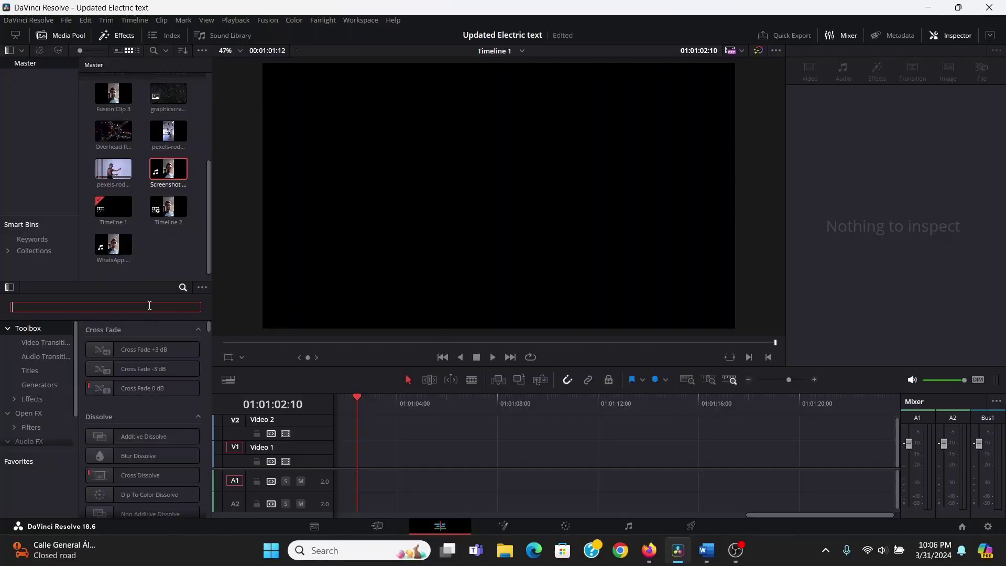
Find 'fus' in Effects, drop a Fusion Composition at the start of V1, and park the playhead on it
text(fus)
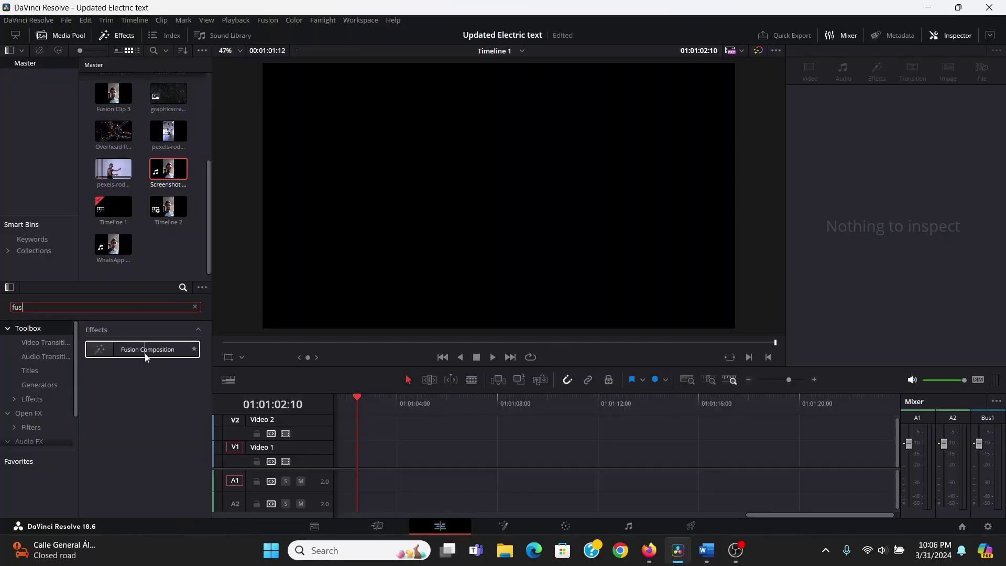
drag(146, 358, 366, 464)
drag(377, 394, 392, 402)
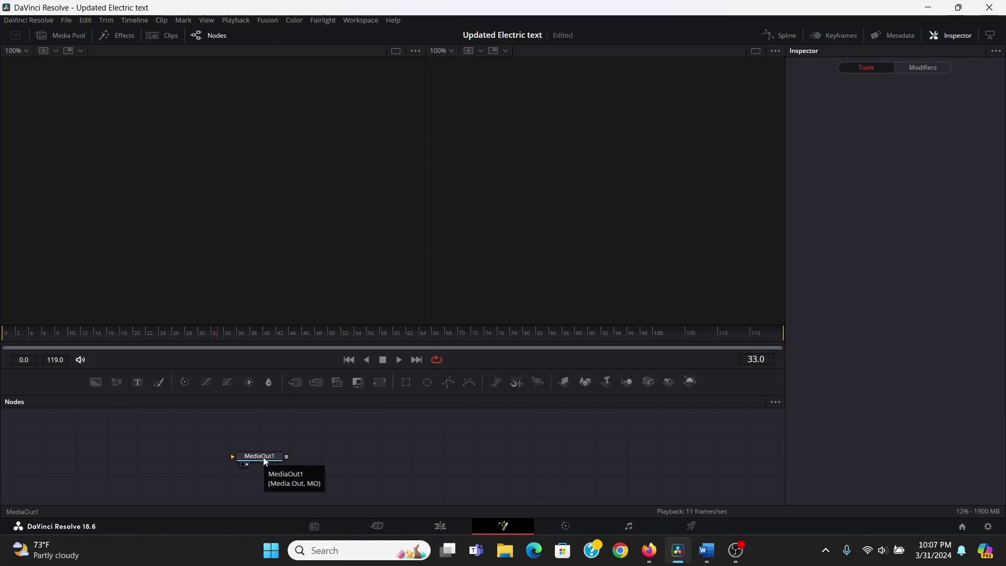
Add a Text1 node wired into MediaOut1 and make it read LIGHTNING
drag(138, 382, 84, 455)
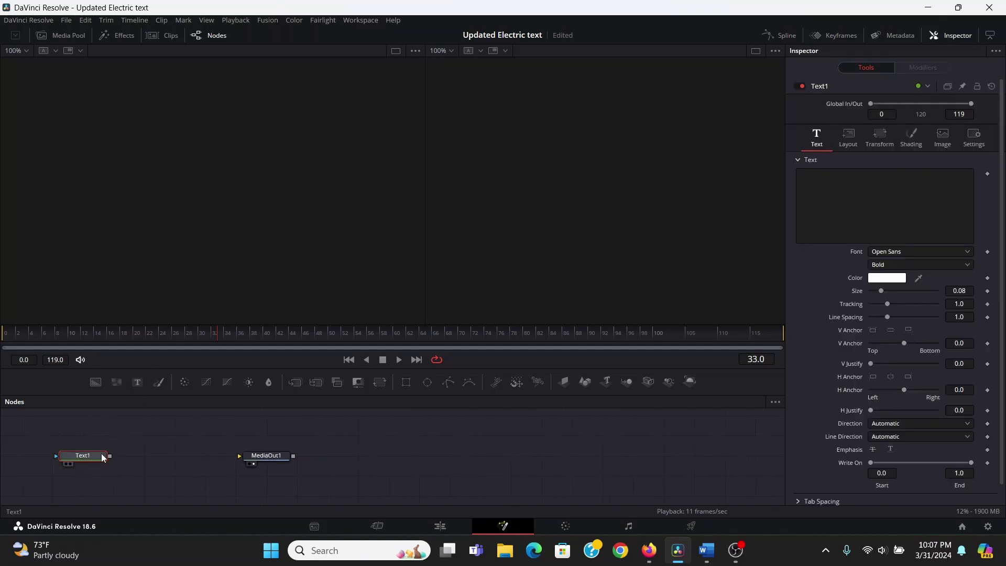
drag(109, 456, 241, 456)
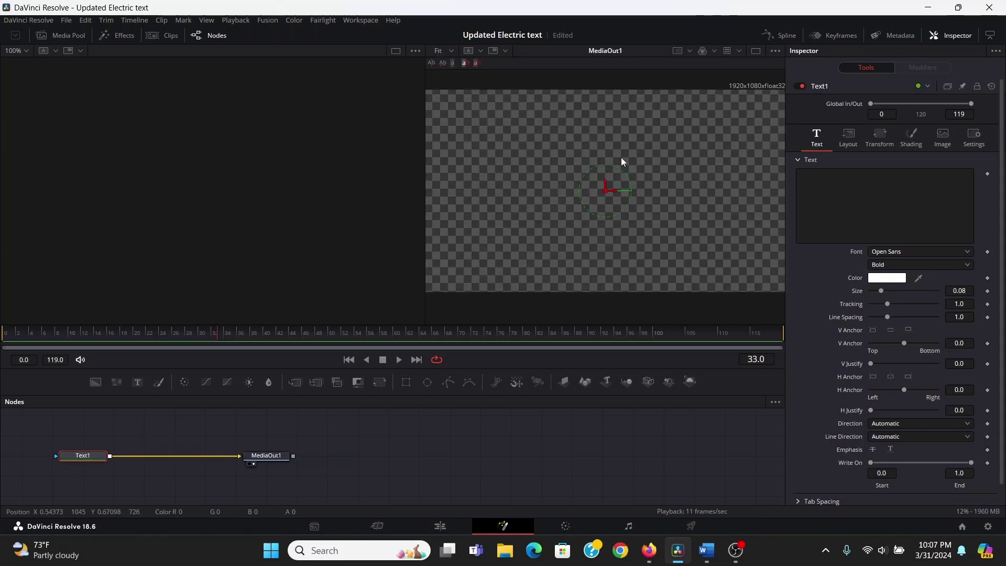
click(856, 173)
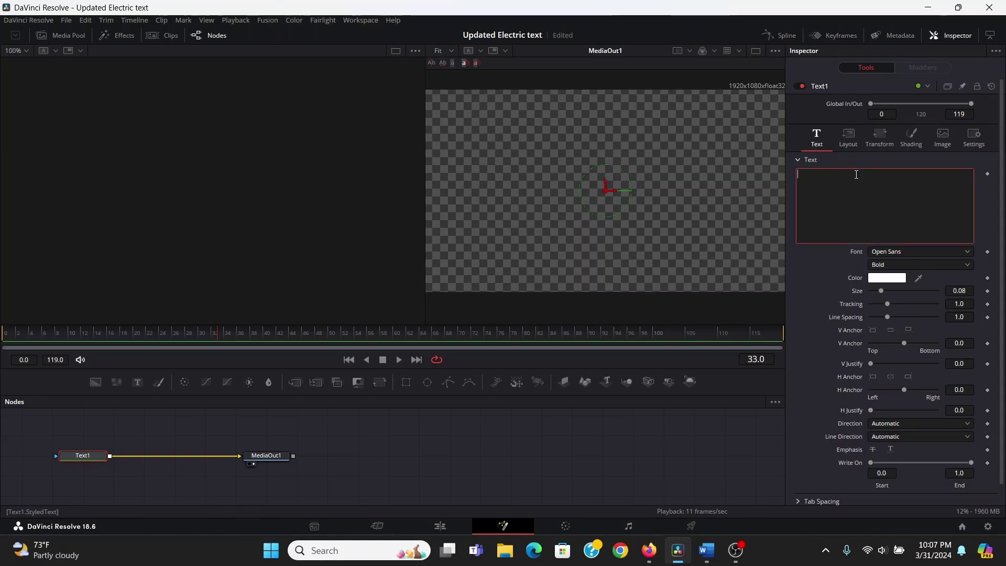
text(LIGHTNING)
Enlarge the LIGHTNING text to size 0.2553 and set its font to Agency FB
drag(881, 291, 899, 291)
click(901, 251)
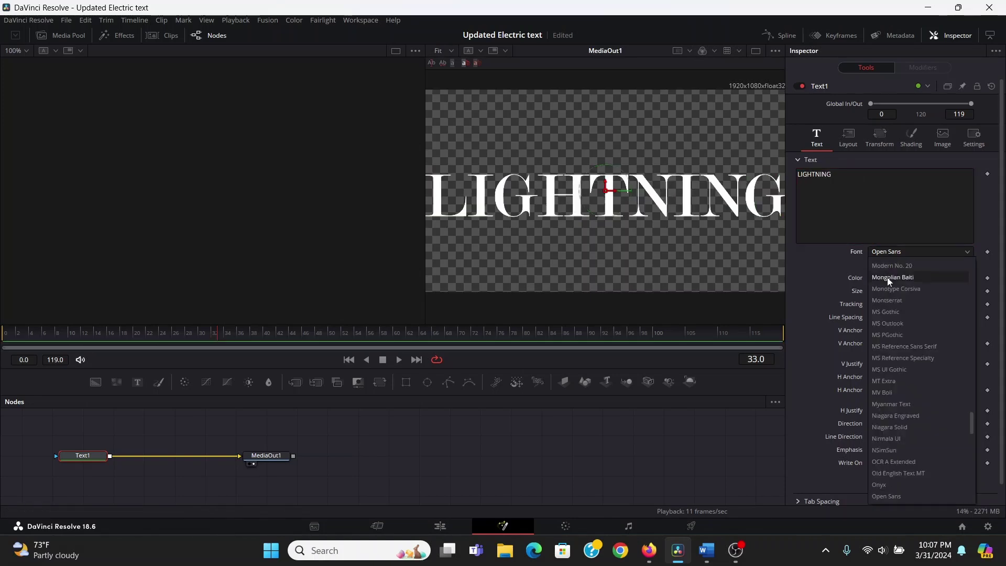
scroll(891, 283, down, 5)
scroll(901, 270, up, 15)
click(897, 262)
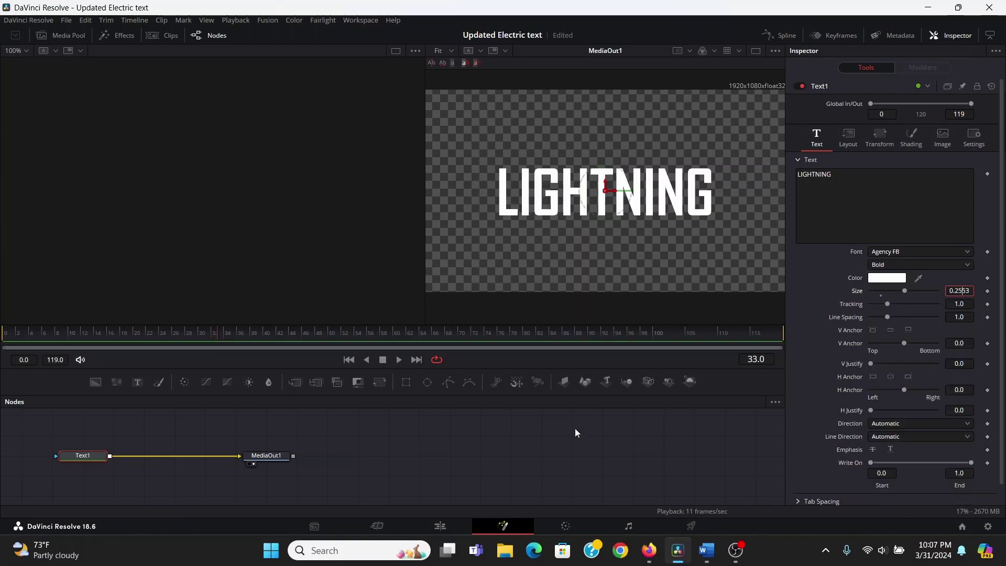
Show MediaOut1 in the left viewer and save the project
click(254, 458)
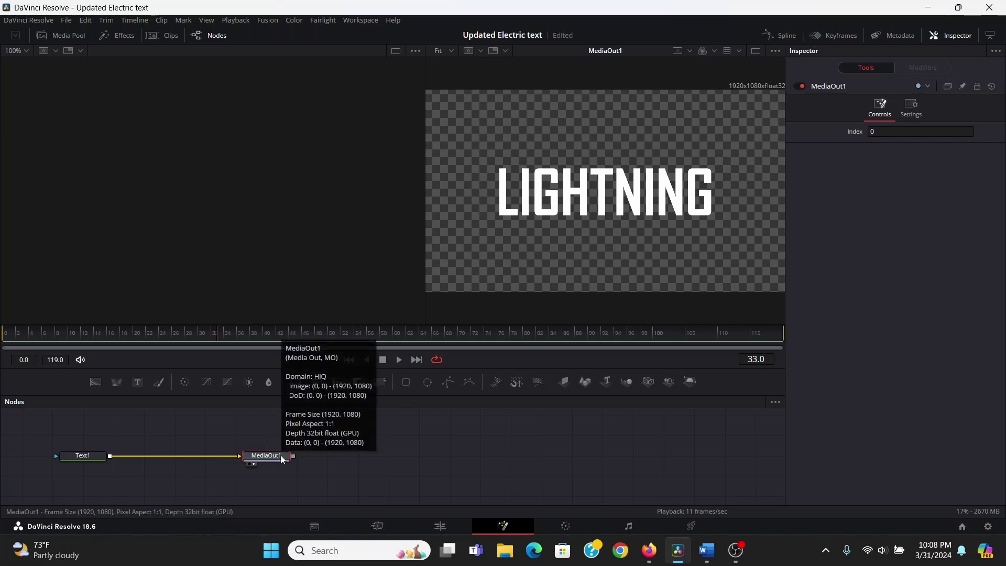
key(1)
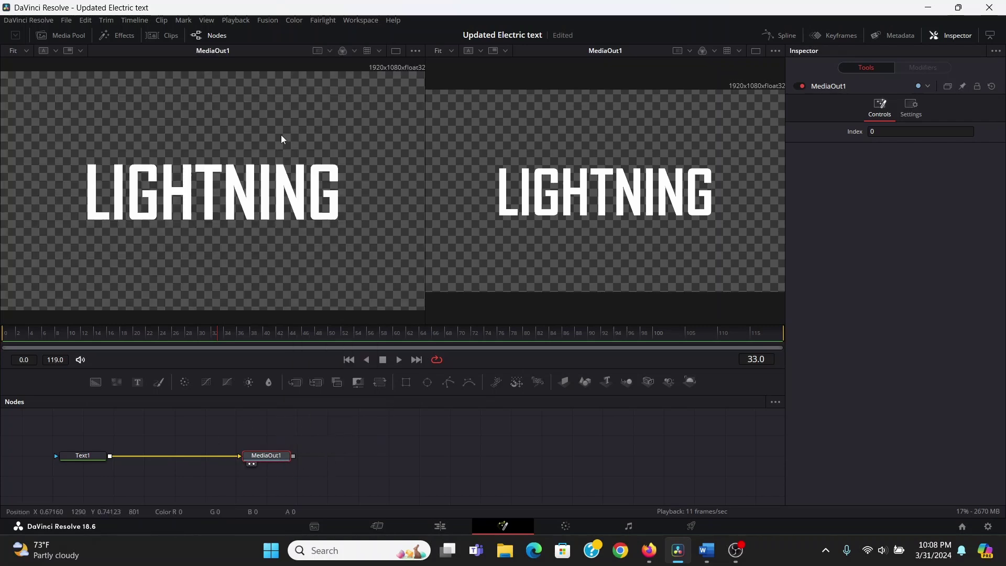
key(ctrl+s)
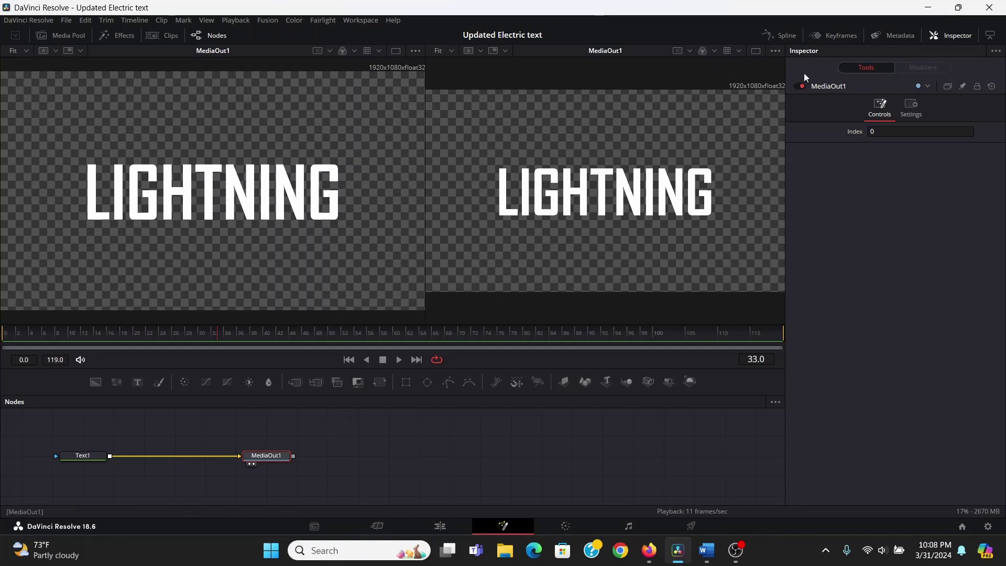
Rearrange the two side-by-side viewers and reposition the nodes in the node graph
click(757, 52)
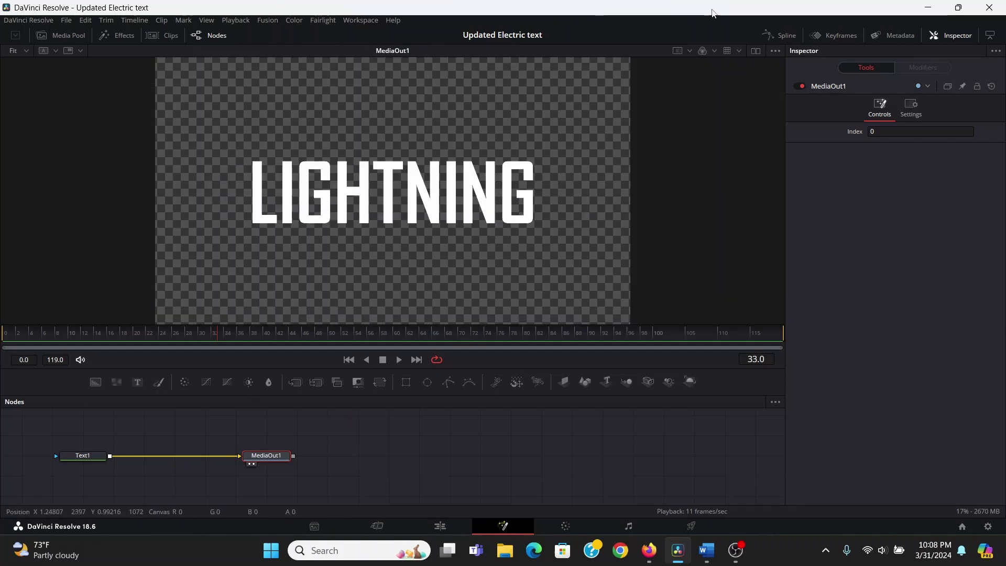
click(755, 54)
drag(460, 164, 427, 164)
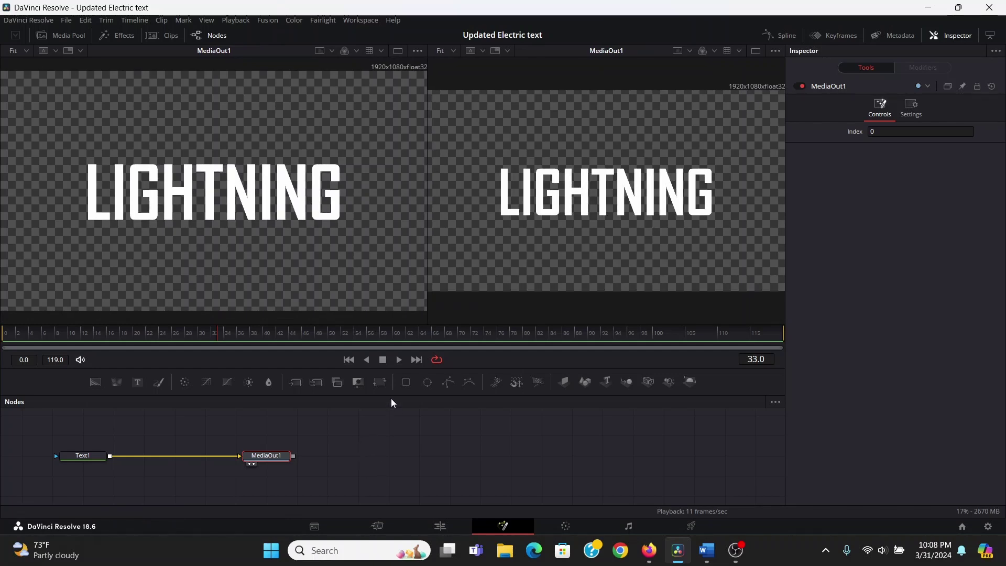
drag(375, 440, 517, 438)
scroll(510, 457, up, 2)
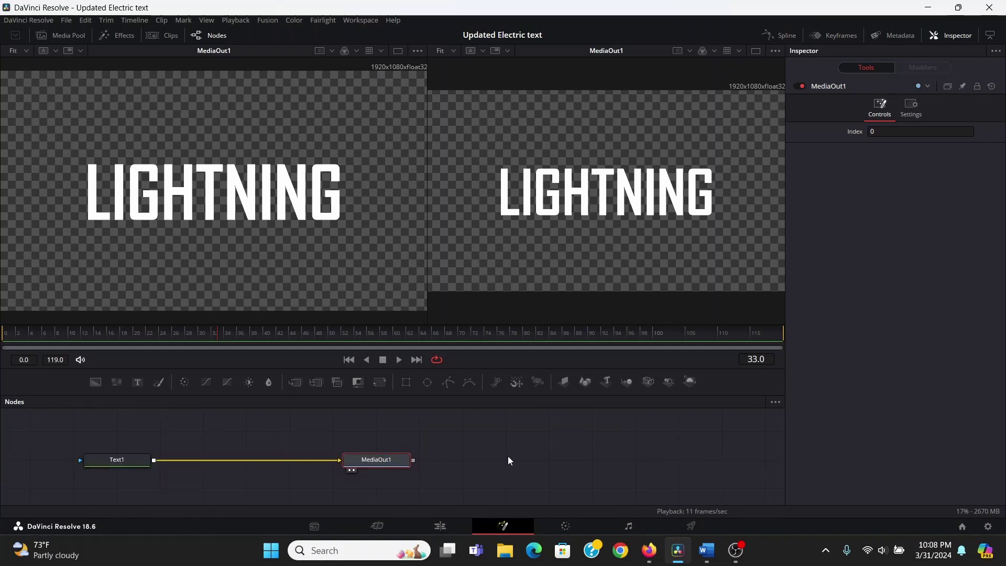
scroll(508, 460, up, 2)
scroll(509, 453, down, 4)
scroll(511, 445, up, 1)
Search the tool list for 'shar', cancel without adding a node, and select Text1
key(shift+space)
text(shar)
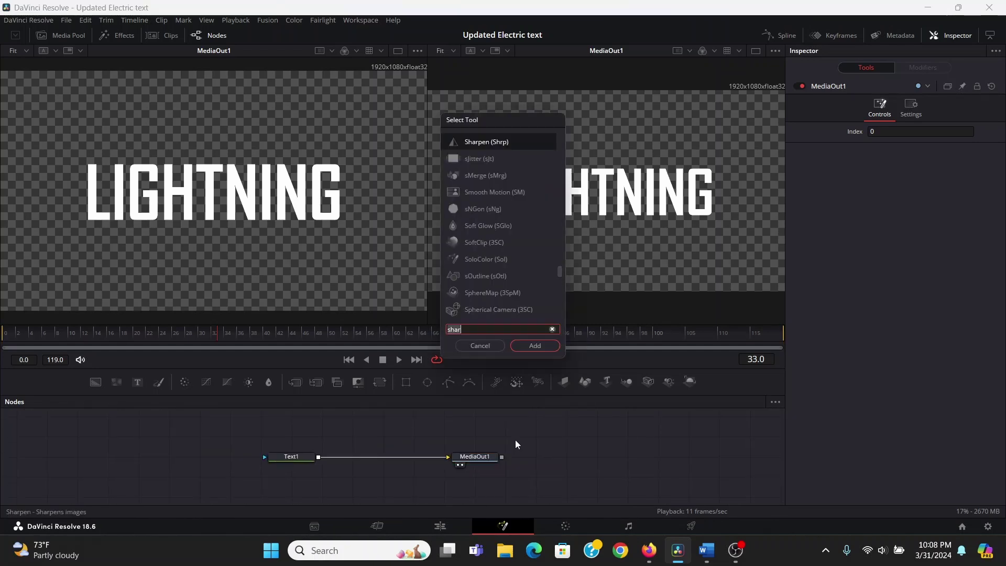
scroll(525, 255, down, 5)
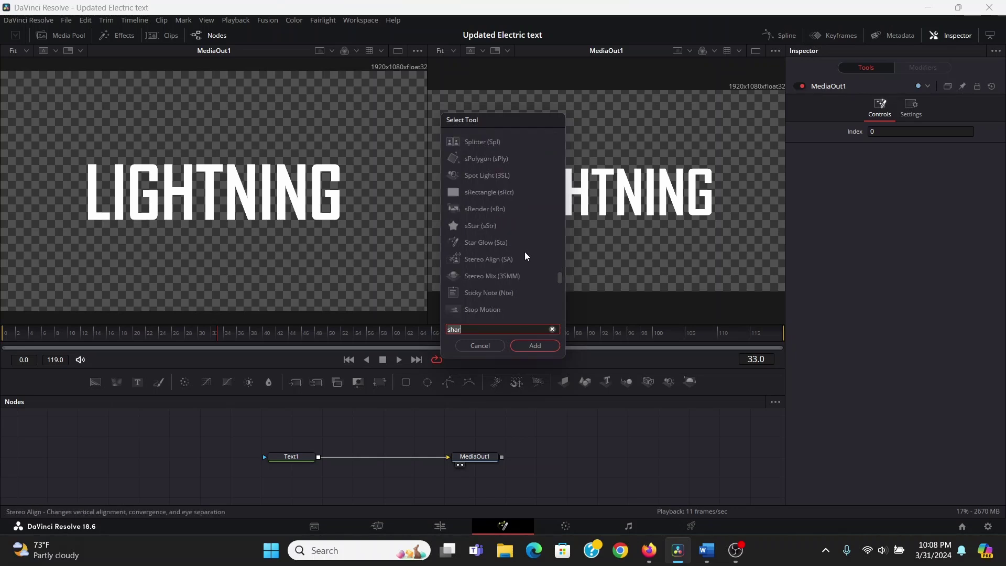
click(480, 345)
click(292, 456)
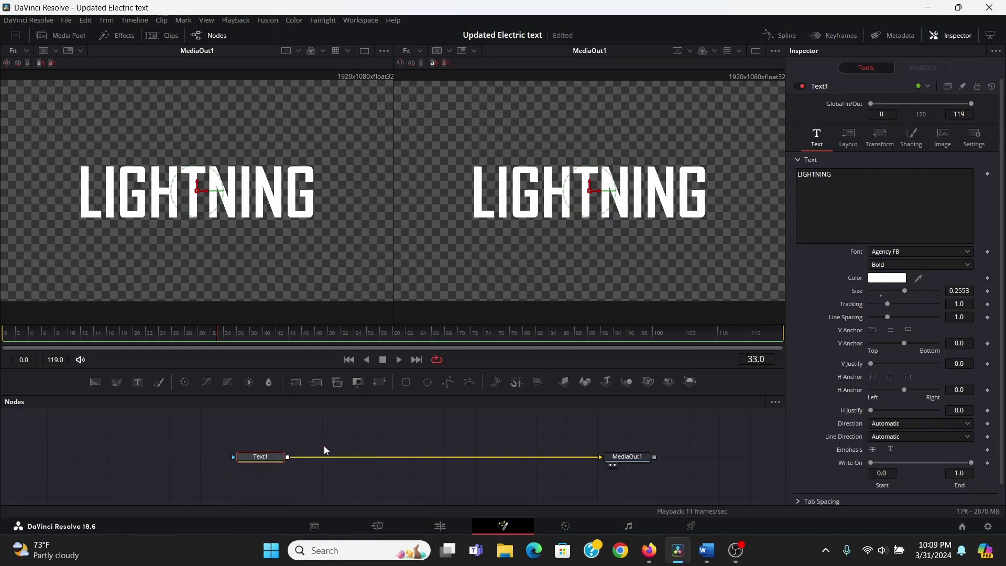
Insert an Edge Detect node after Text1 via the tool search ('edge')
key(shift+space)
text(ed)
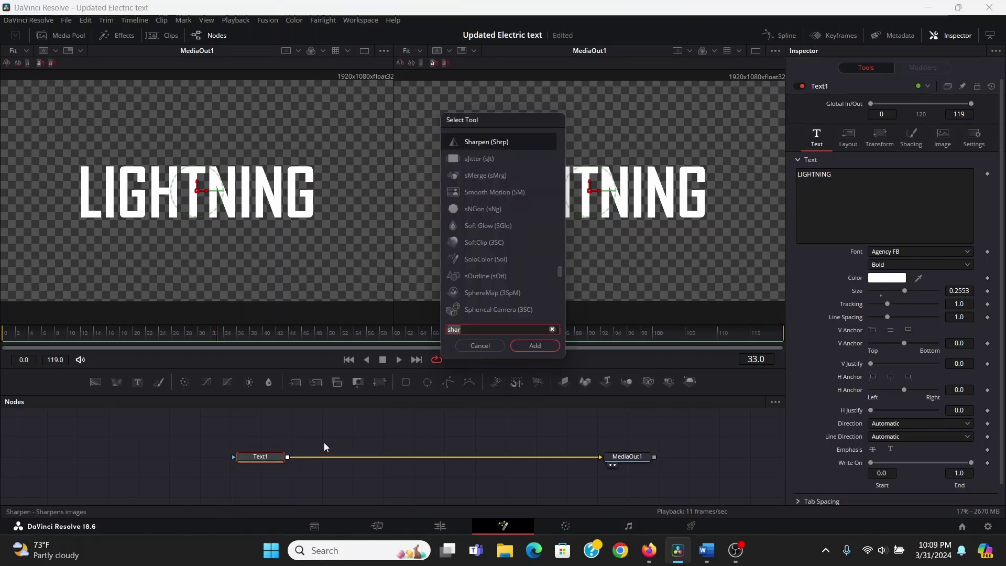
text(ge)
key(Return)
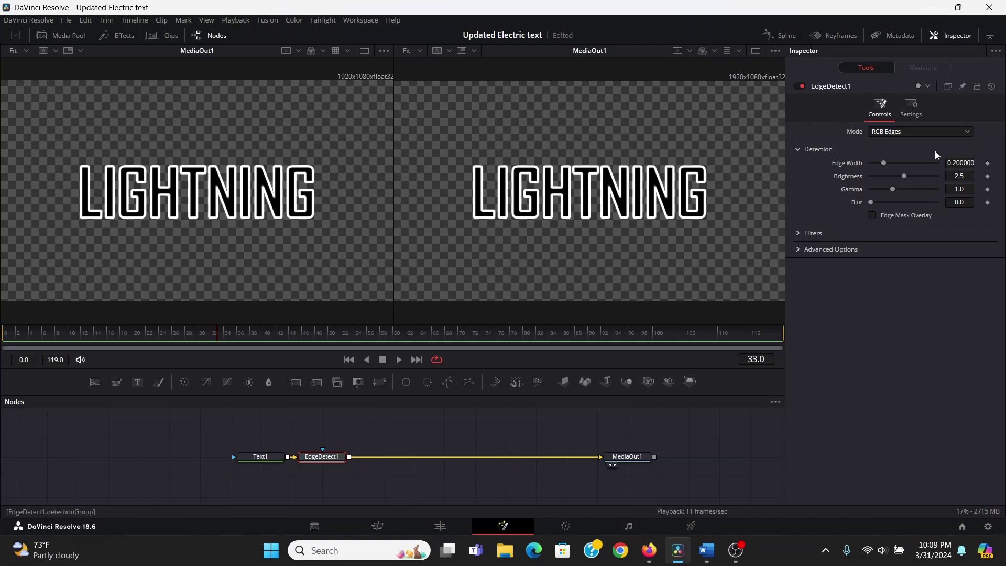
Set EdgeDetect1 to Grayscale Edges with an Edge Width of 0.091
click(911, 131)
click(904, 157)
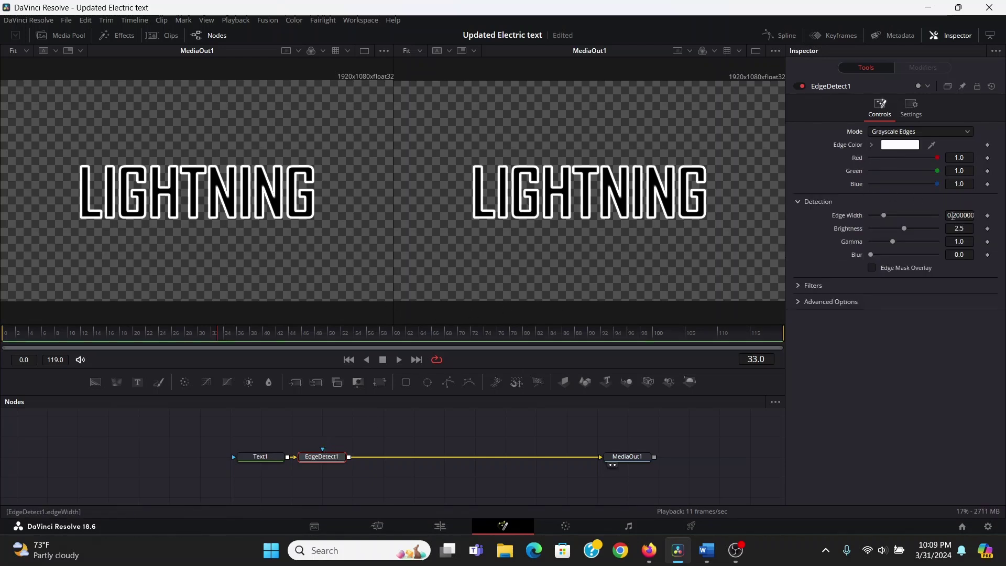
text(0.044)
key(Return)
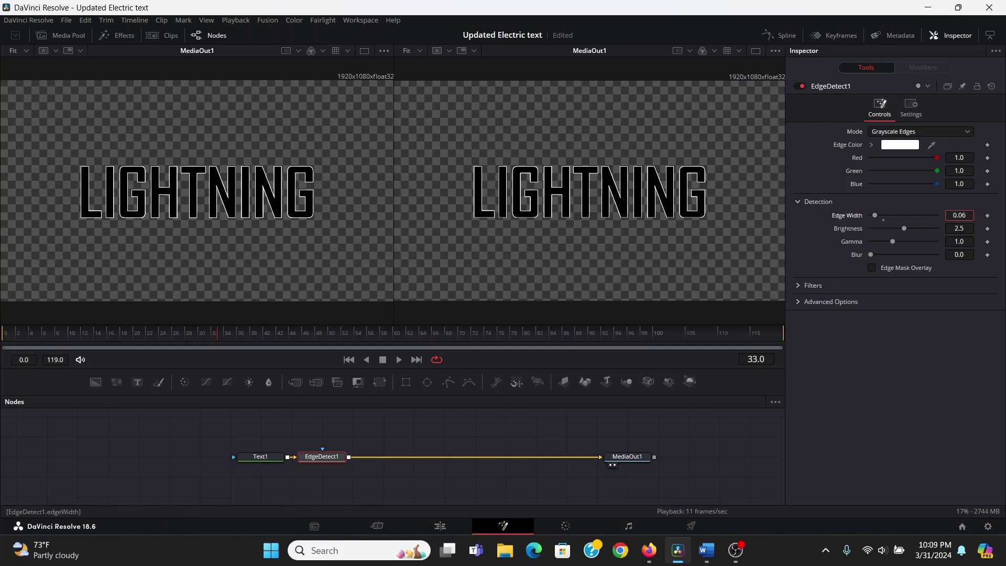
drag(959, 215, 969, 215)
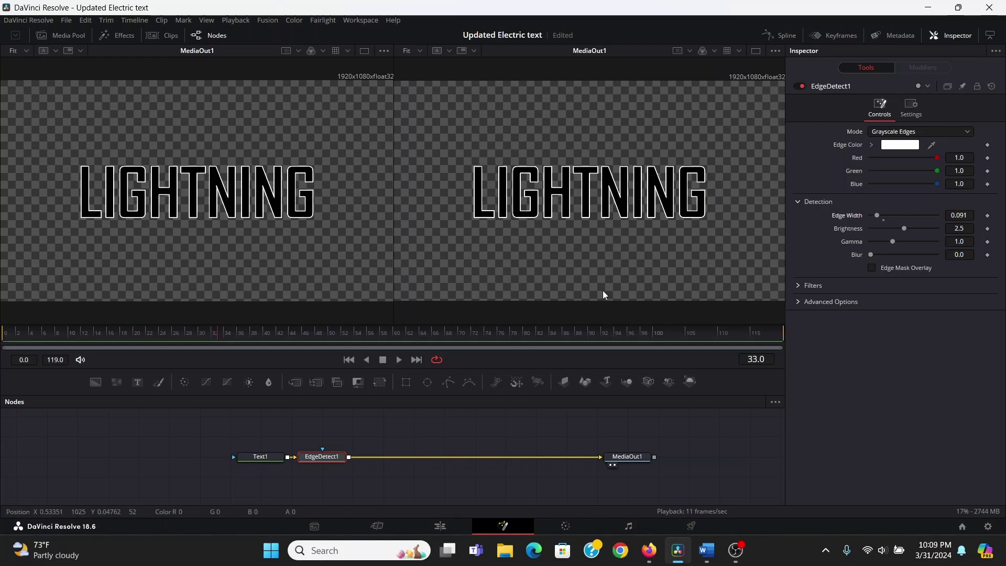
Merge a FastNoise1 over the edge outline, place Merge1 before MediaOut1, and set Multiply blending
click(118, 380)
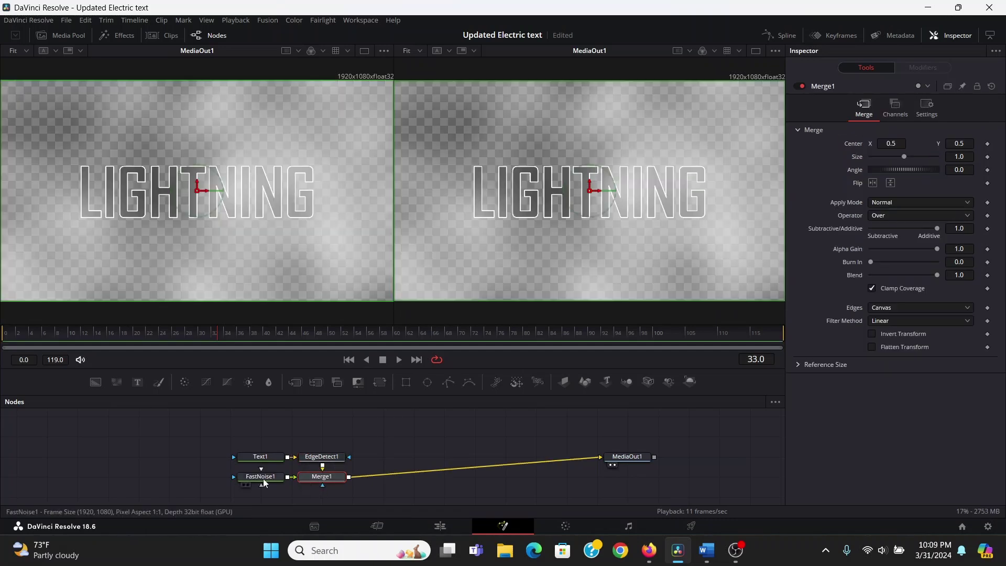
drag(331, 475, 398, 464)
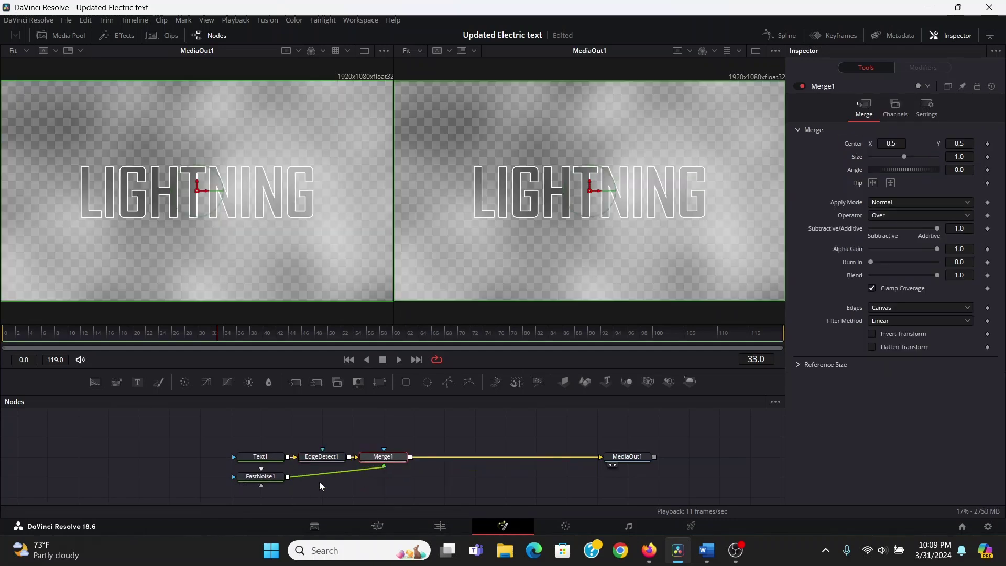
drag(268, 477, 391, 436)
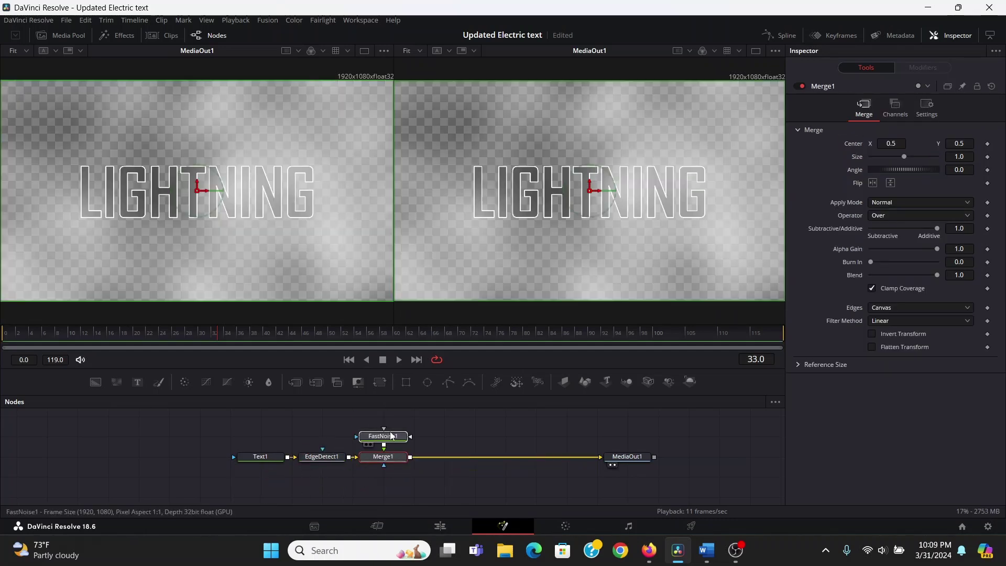
click(394, 460)
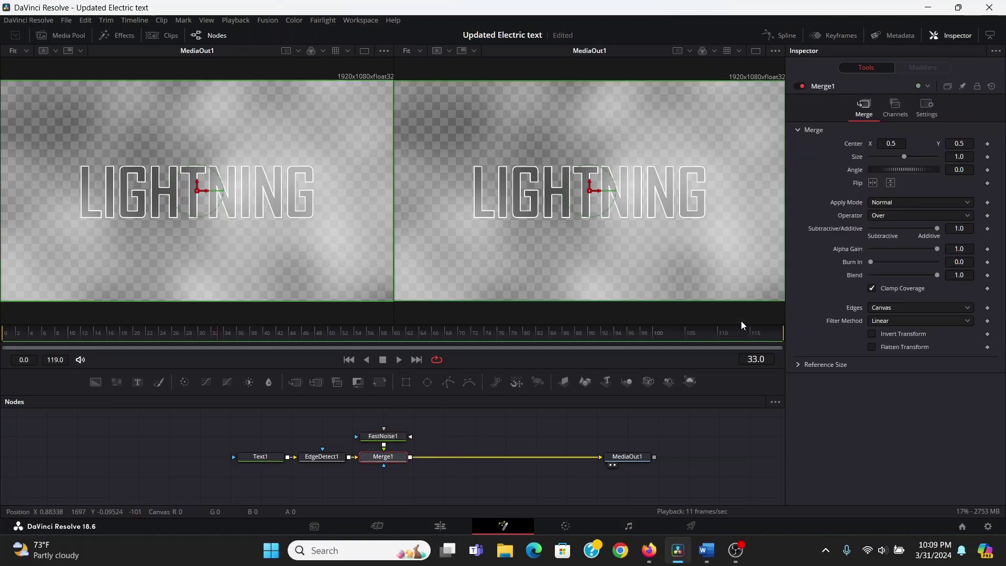
click(898, 204)
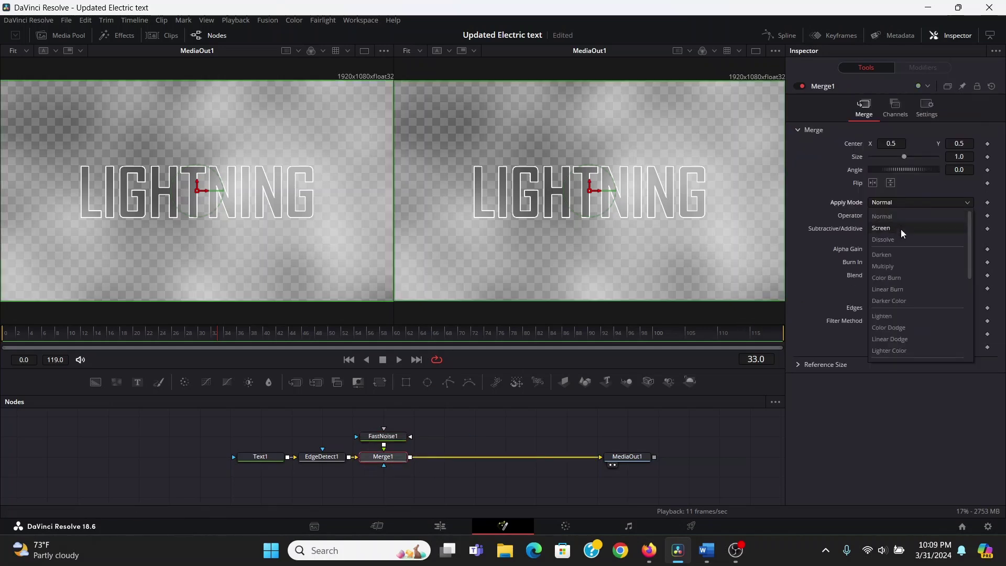
click(898, 261)
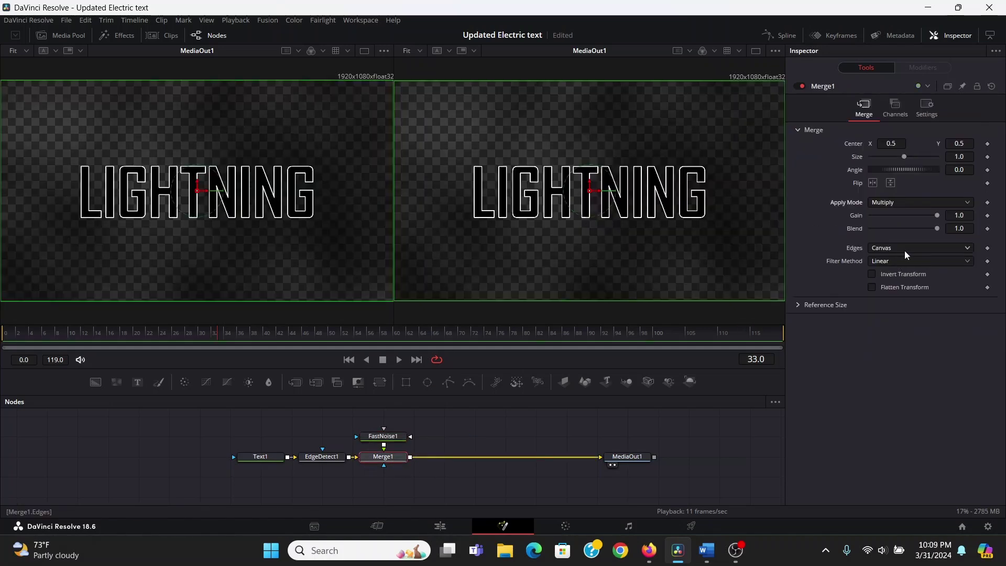
View FastNoise1 in the left viewer and give it Gradient colouring with Contrast 5.0
click(383, 436)
key(1)
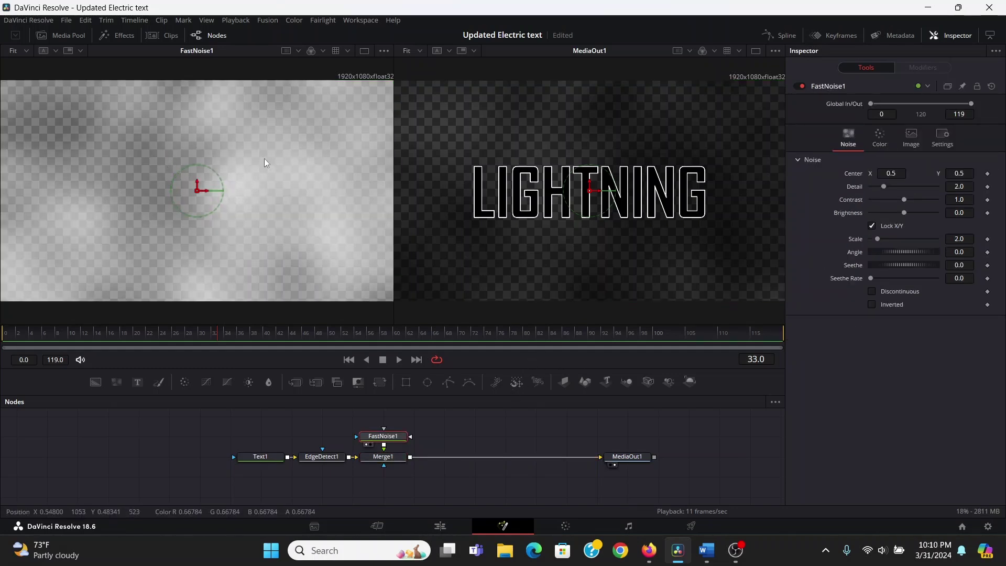
click(880, 141)
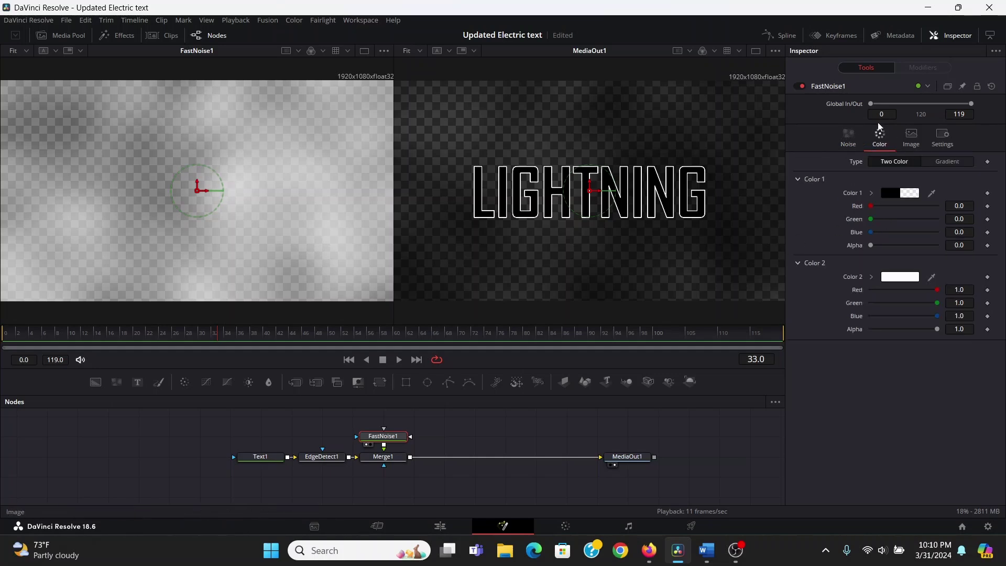
click(941, 165)
click(848, 137)
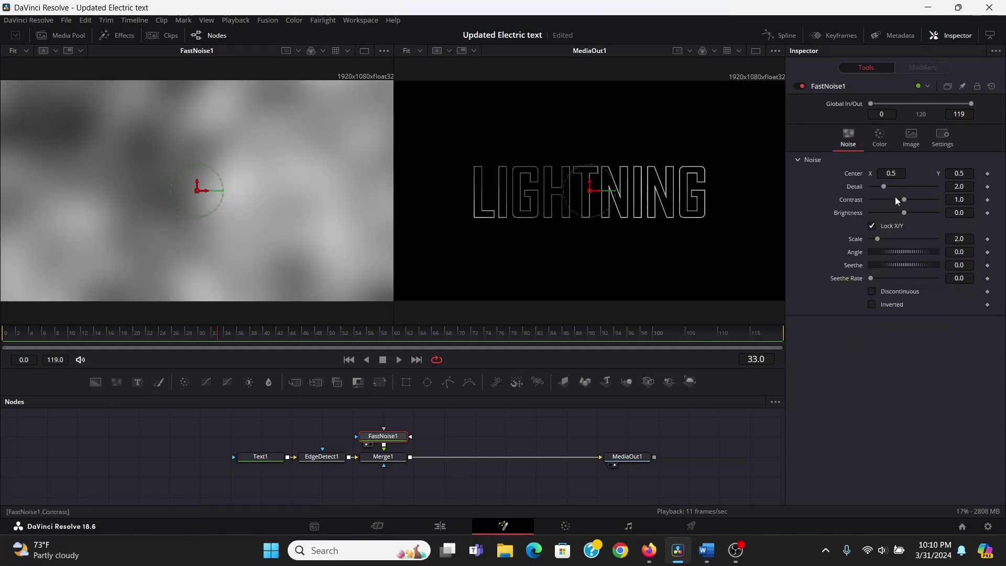
drag(904, 200, 945, 201)
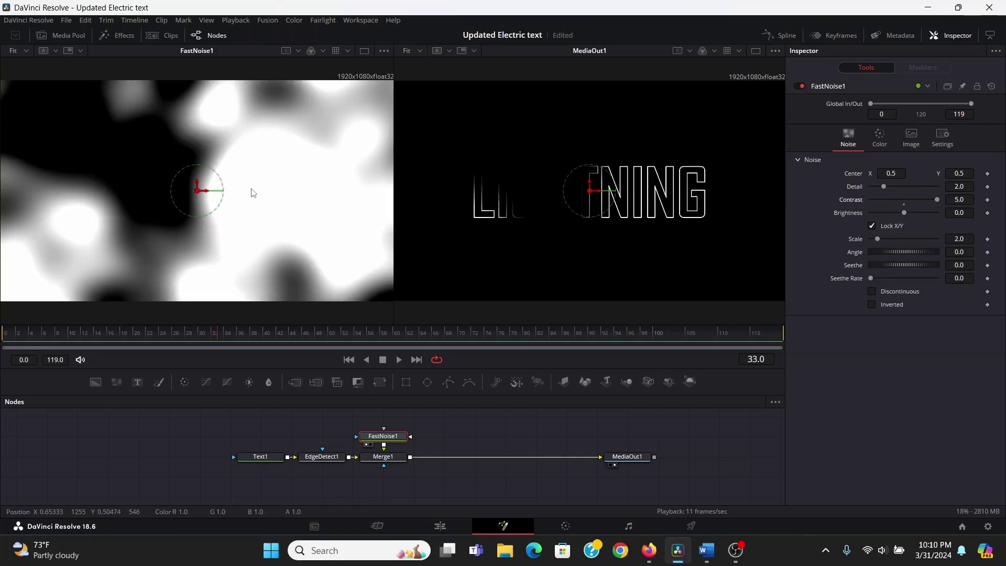
Try Merge1's Screen apply mode, then revert it to Multiply
click(650, 192)
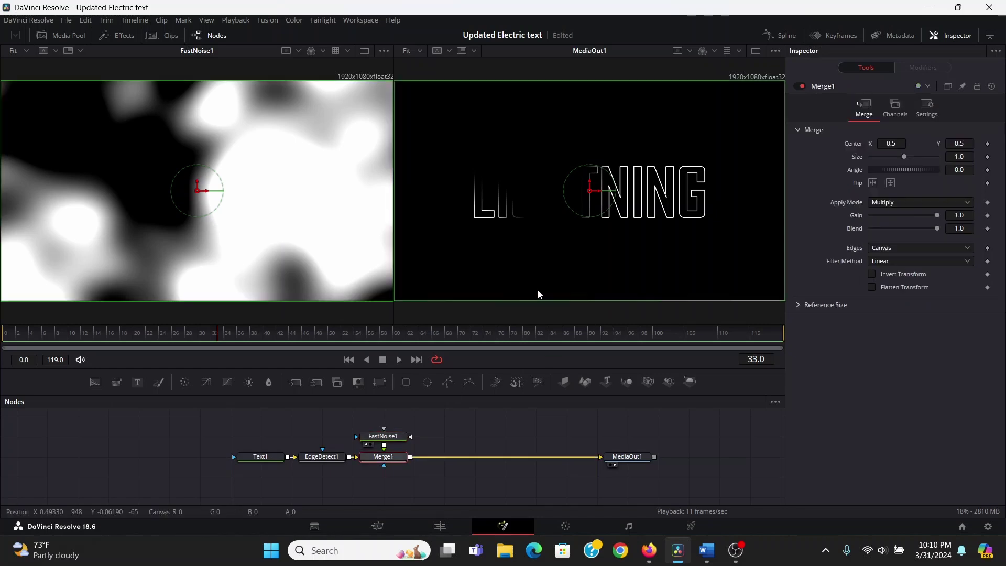
click(898, 202)
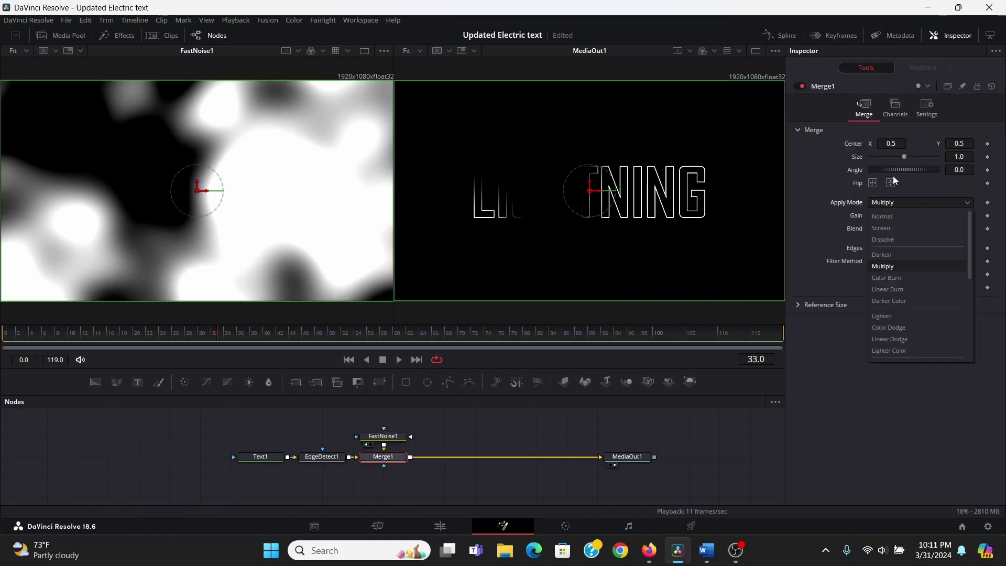
click(887, 226)
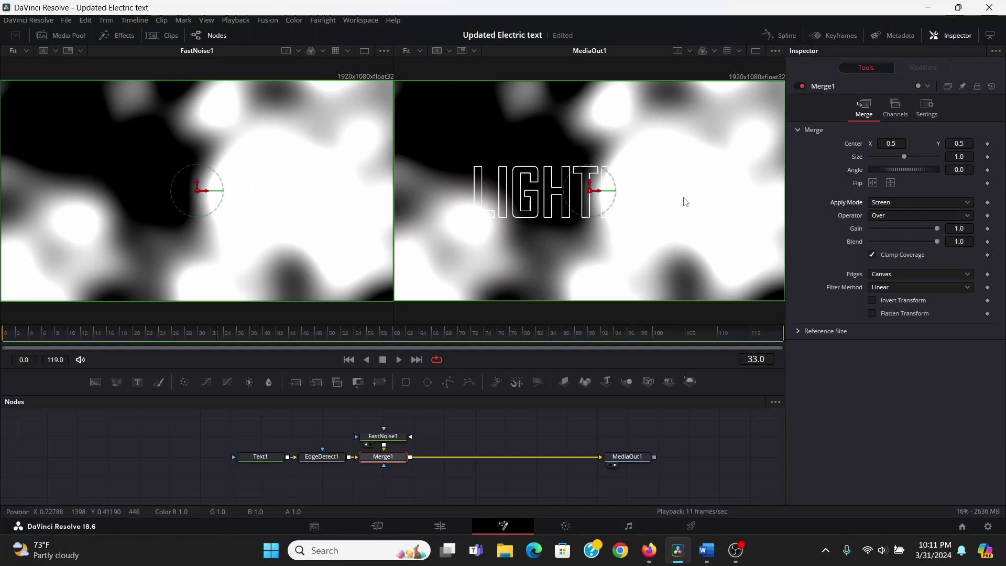
click(895, 203)
click(891, 264)
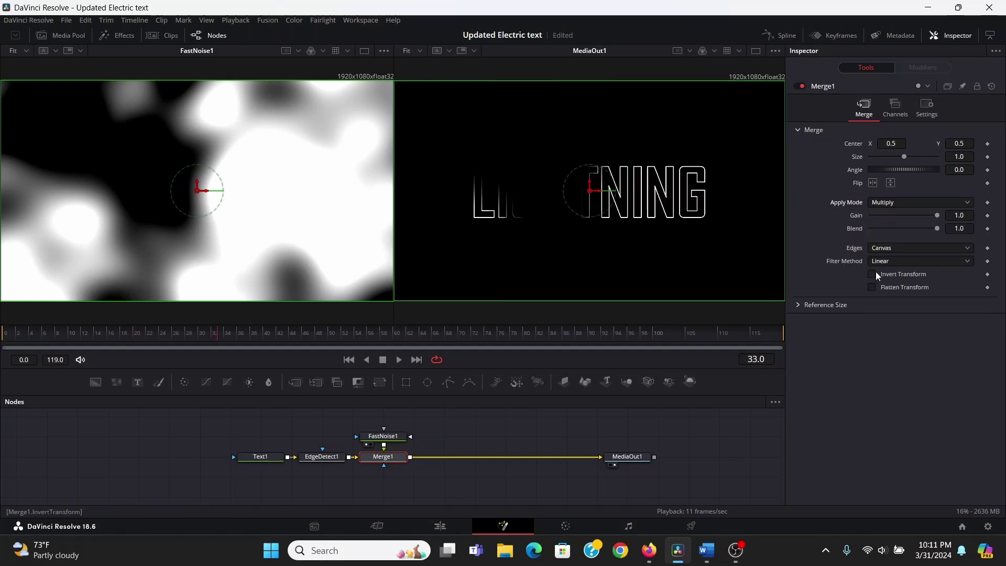
Set FastNoise1 to Detail 10.0, Scale 8.35 and Brightness -3.0
click(384, 438)
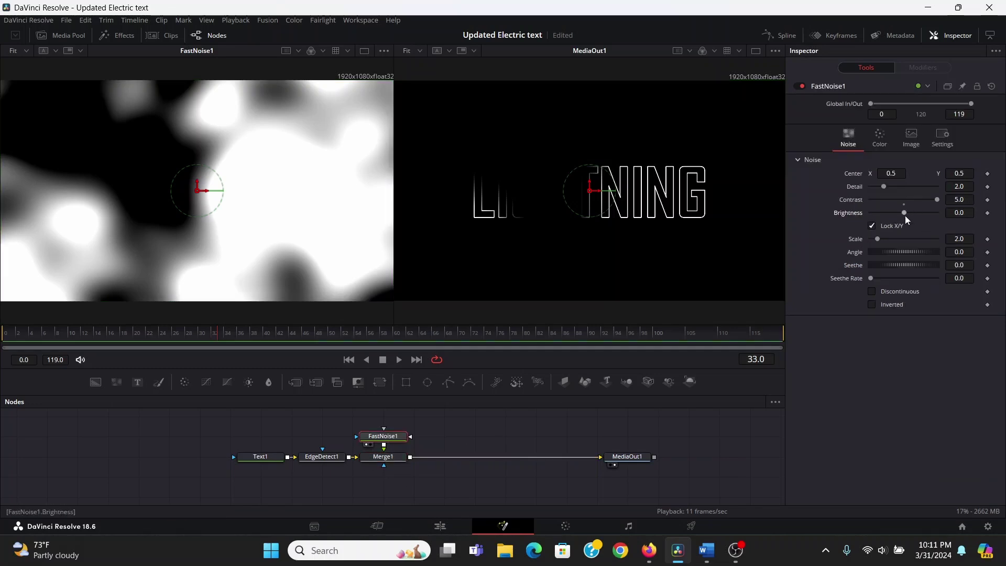
drag(904, 216, 898, 238)
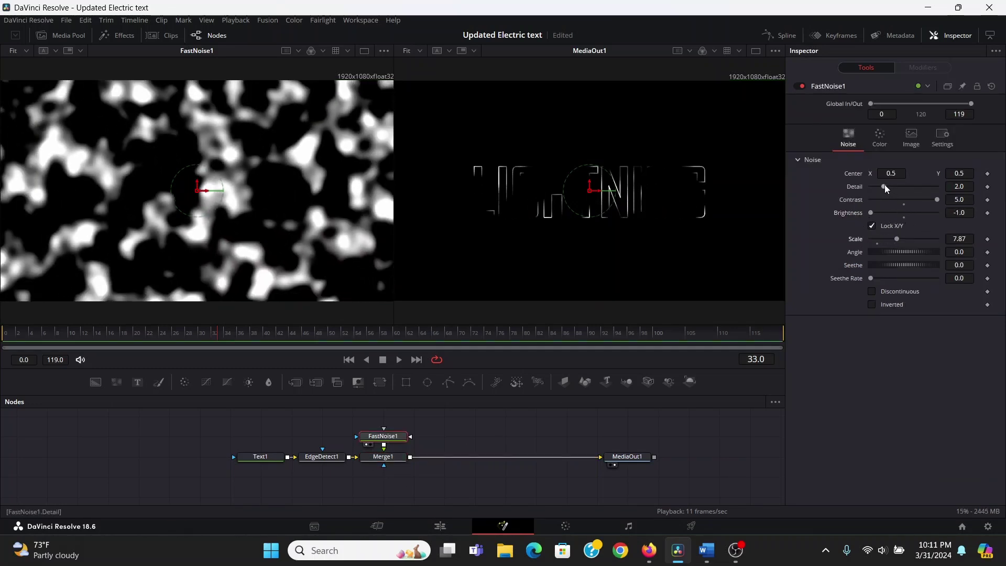
drag(884, 186, 942, 187)
drag(897, 238, 899, 238)
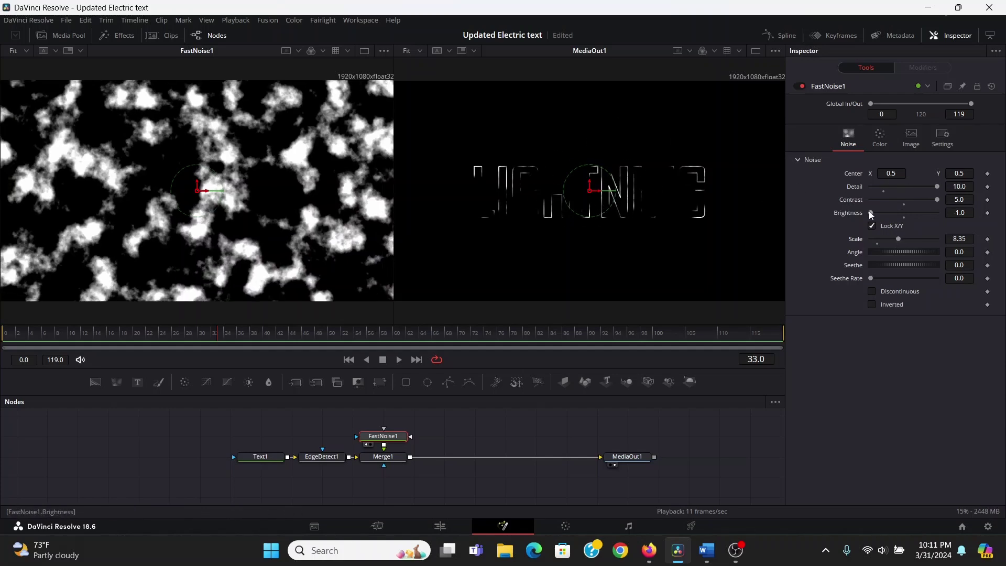
drag(870, 212, 838, 226)
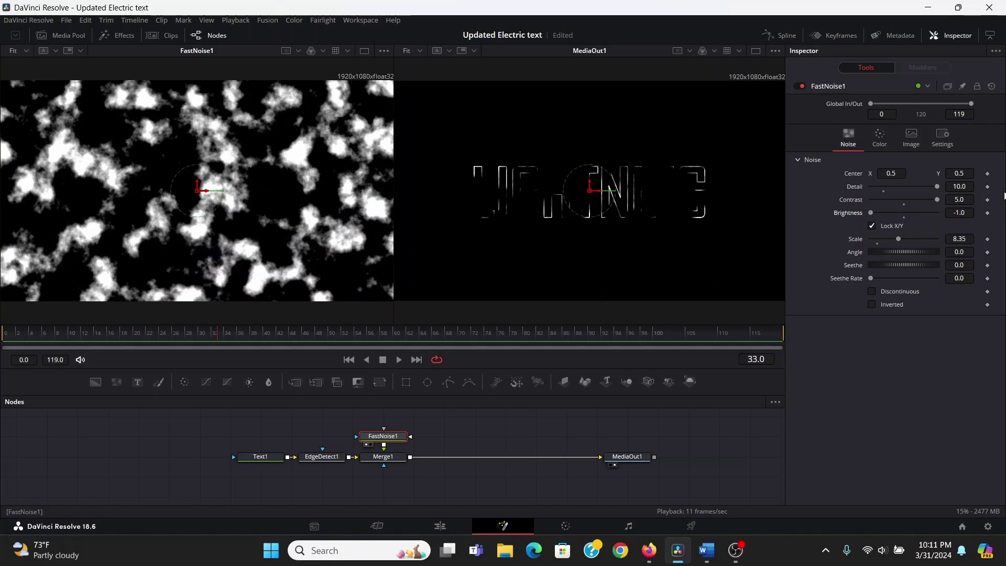
click(969, 212)
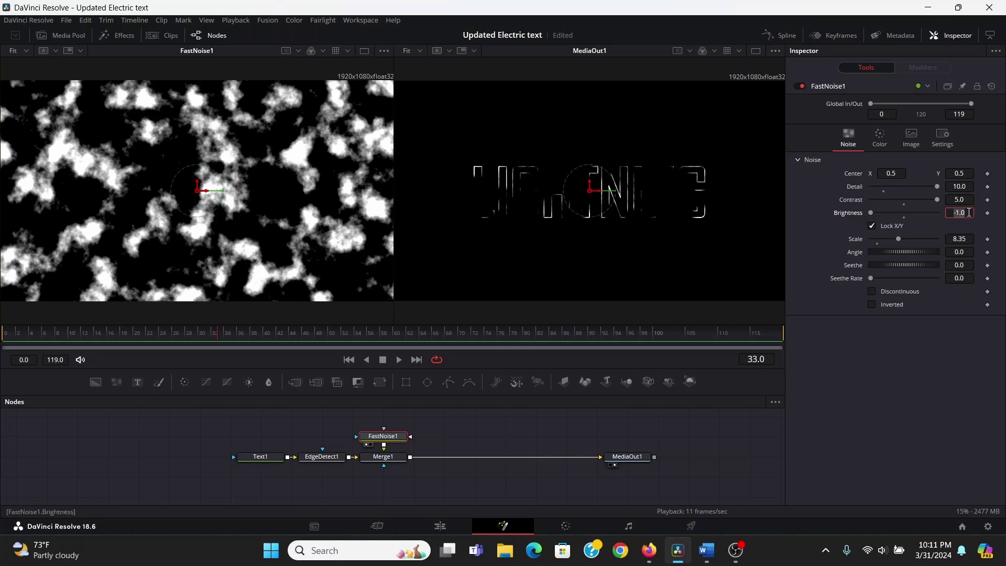
key(Tab)
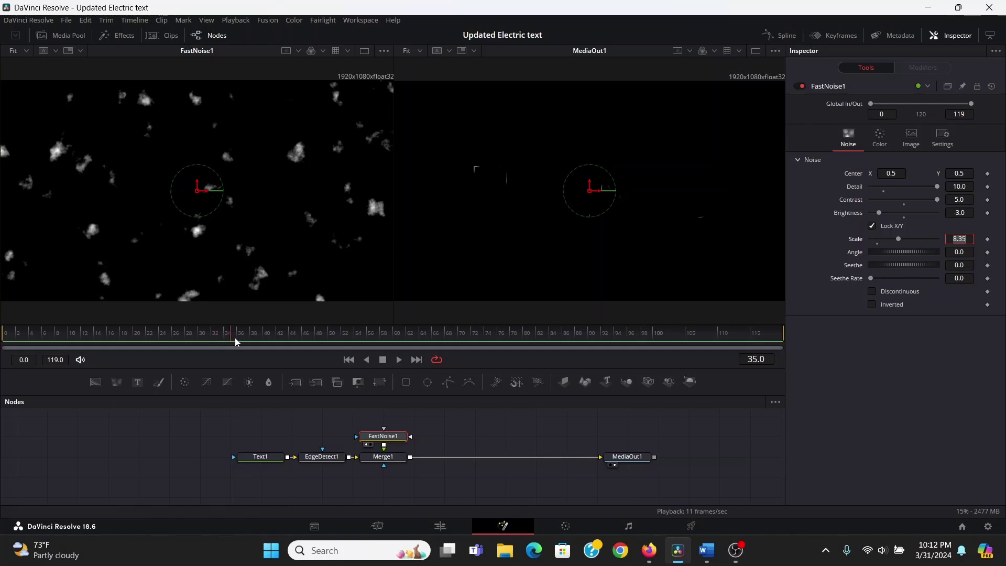
Keyframe FastNoise1 Brightness at -3.0 on frame 0 and brighter at frame 47, then scrub to preview
drag(237, 338, 7, 338)
click(988, 214)
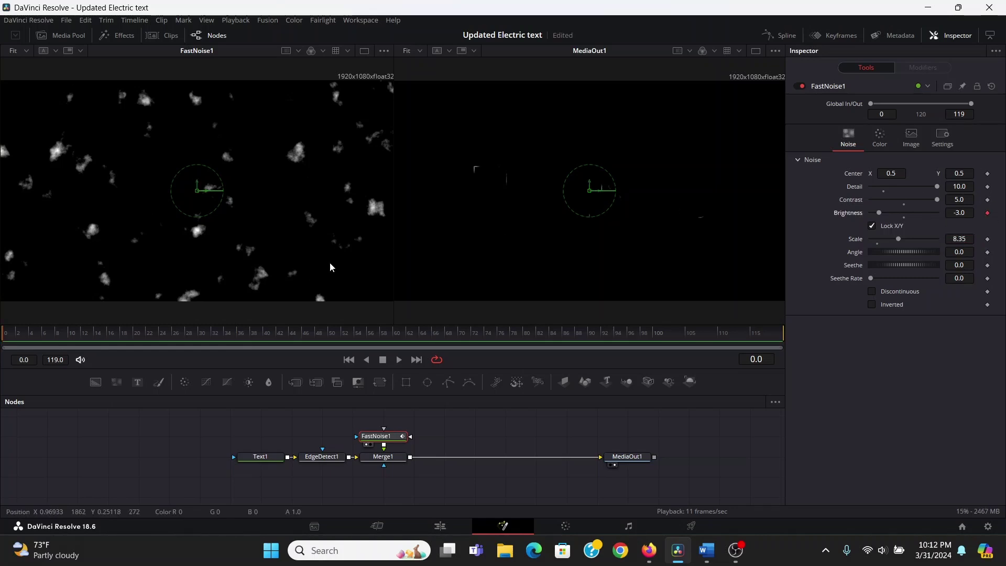
click(271, 342)
drag(879, 214, 900, 213)
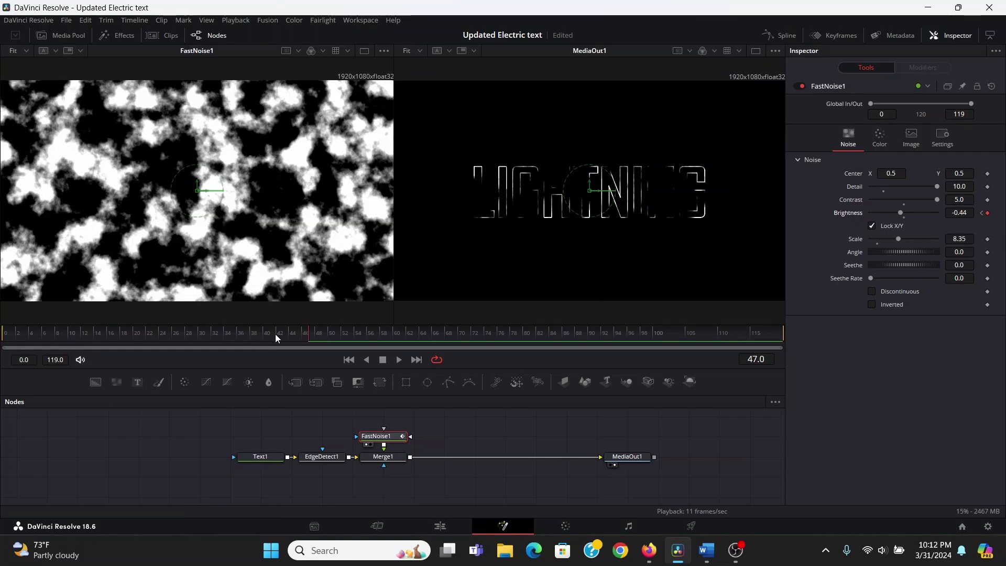
key(j)
drag(91, 347, 199, 326)
Set FastNoise1 Seethe Rate to 0.898 and play back the flicker
drag(871, 277, 930, 278)
key(space)
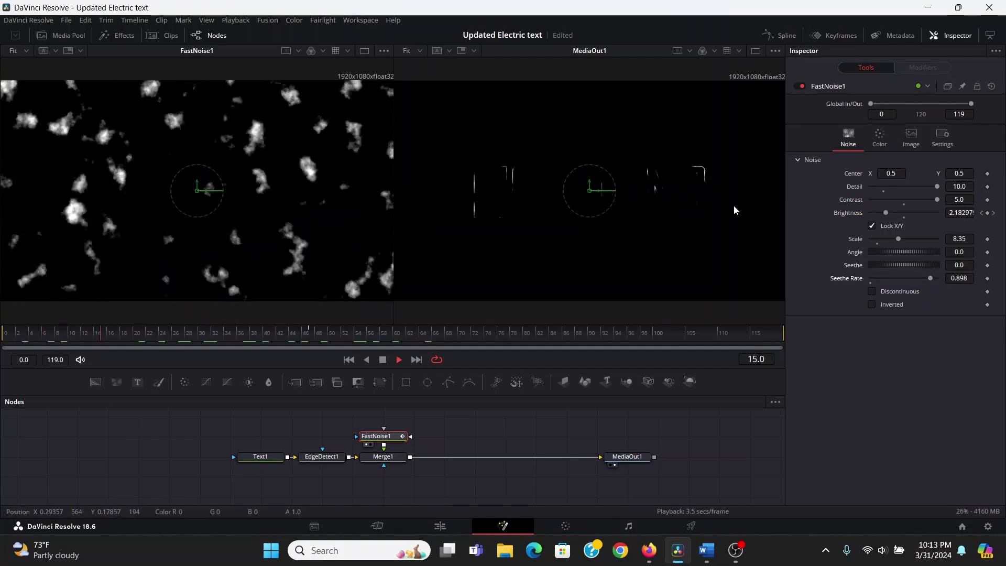
key(space)
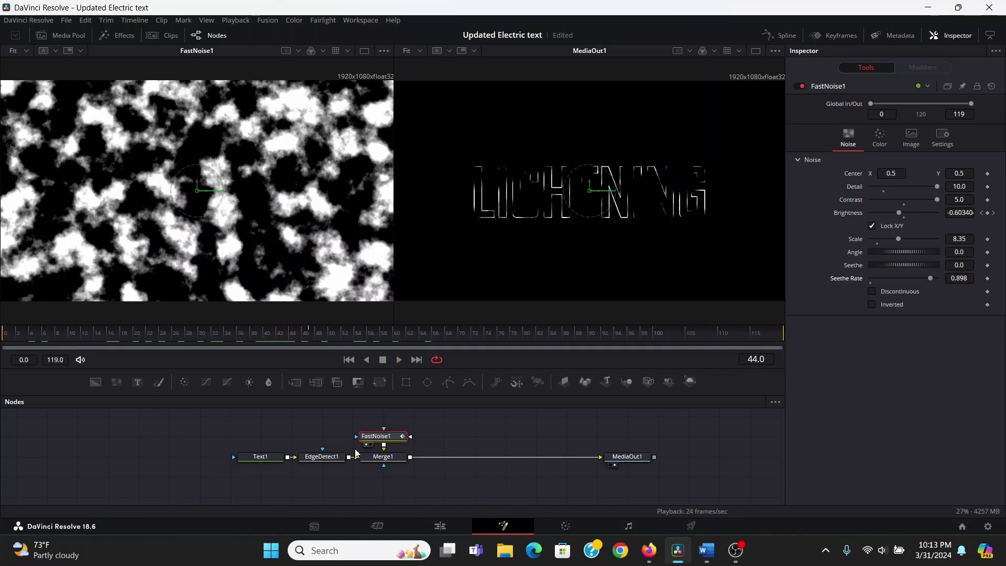
Insert a Displace node after Merge1 and show it in the right viewer
click(380, 456)
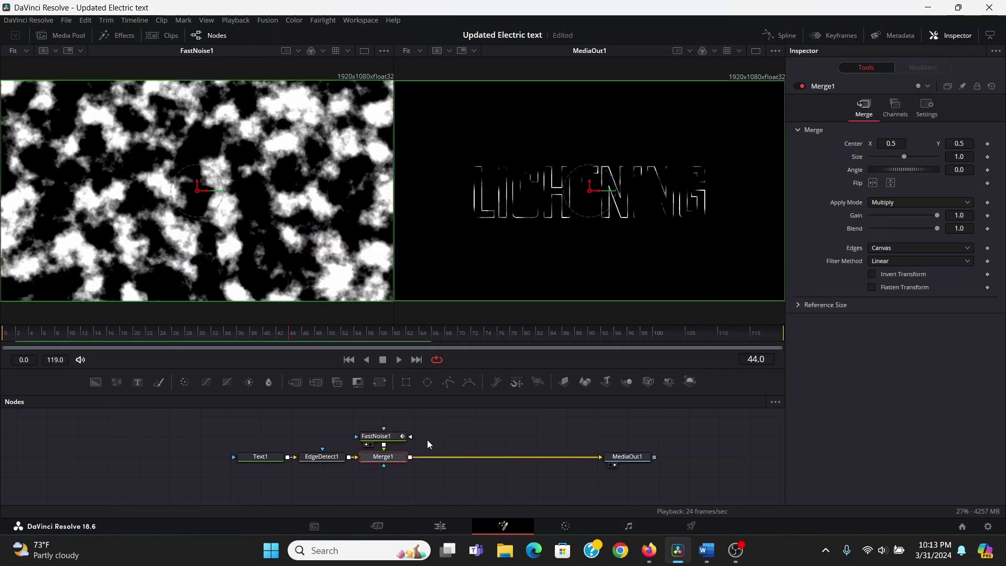
key(shift+space)
text(disp)
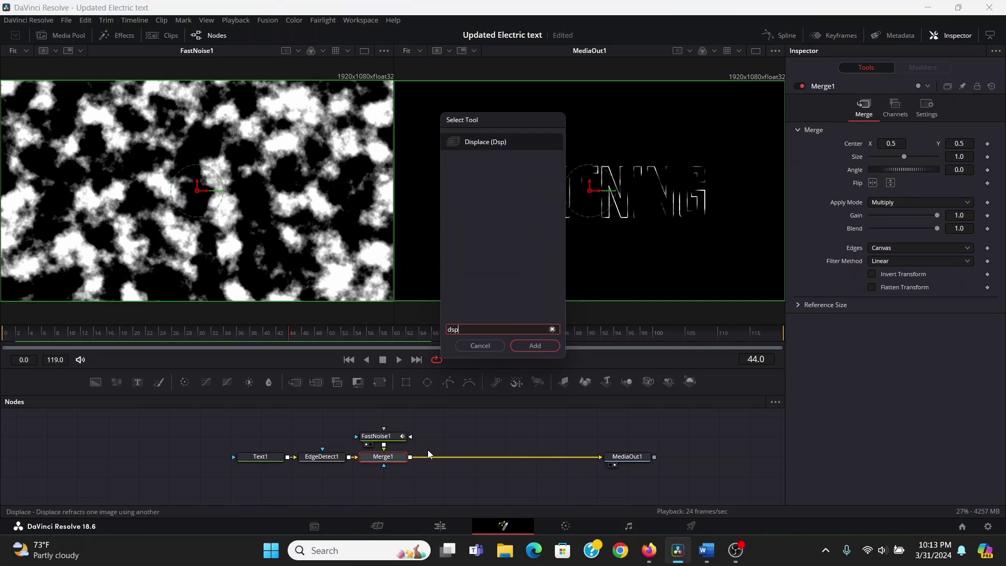
key(Return)
key(2)
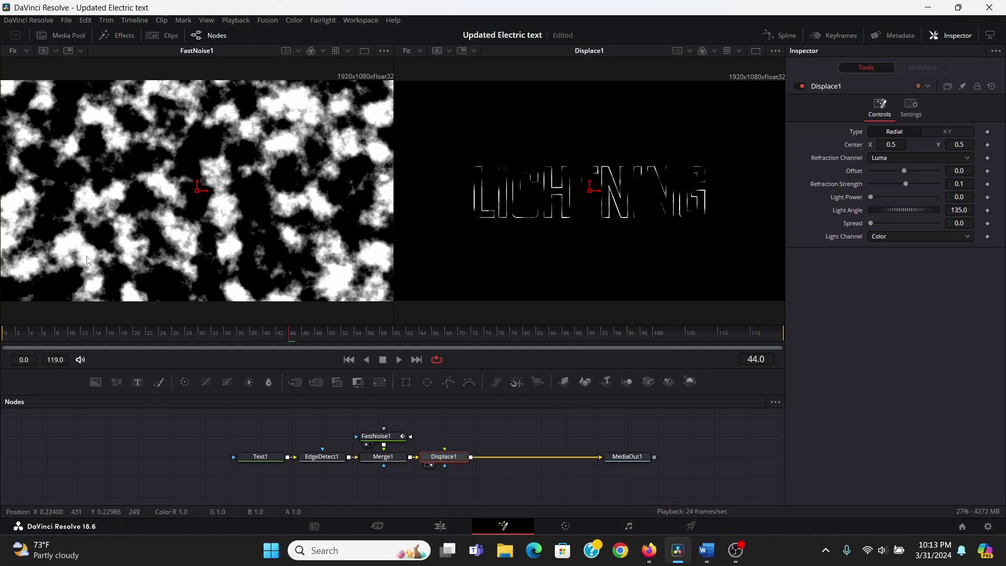
Feed a new FastNoise2 into Displace1, preview the noise, and reselect Displace1
drag(115, 382, 445, 459)
key(1)
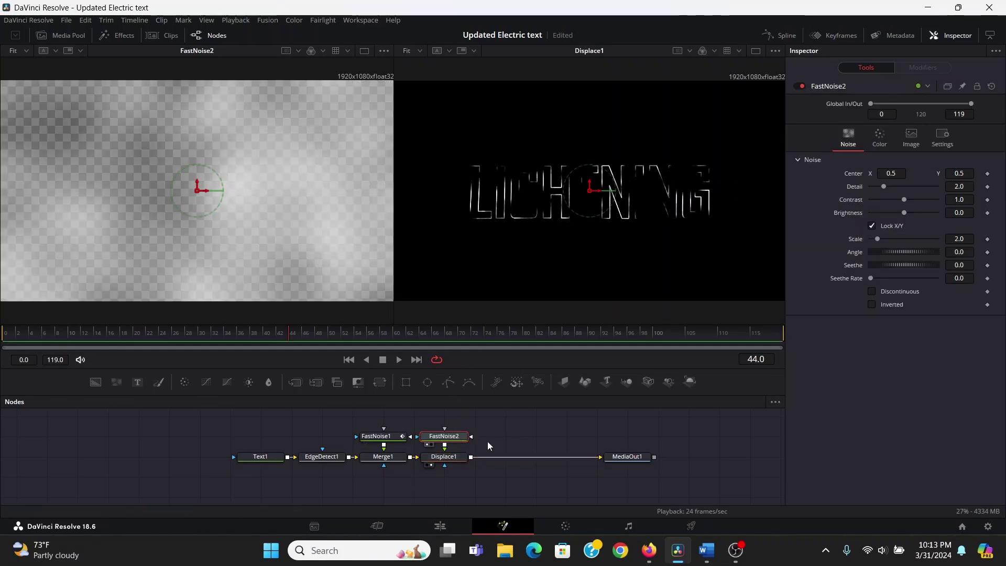
click(454, 457)
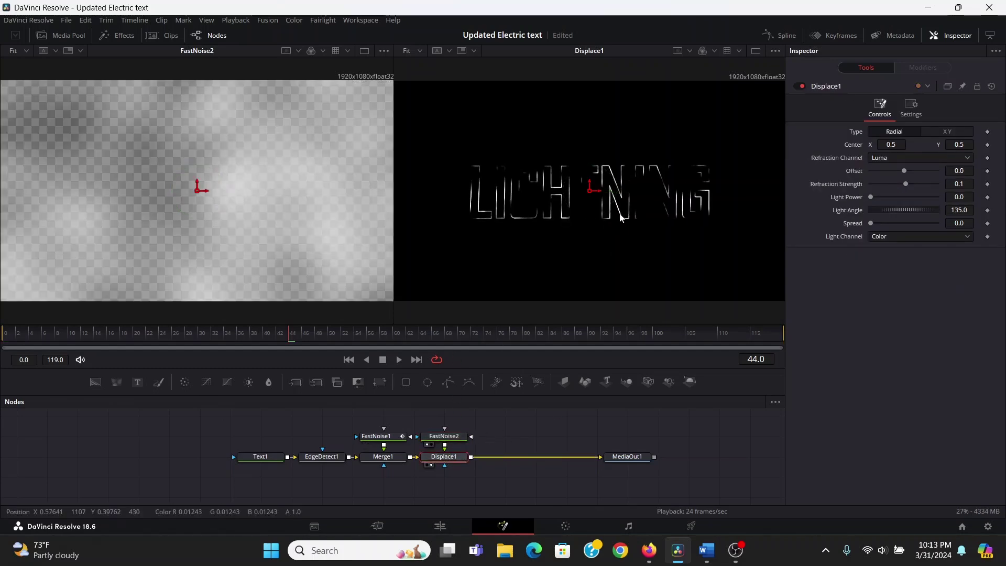
Switch Displace1 to XY mode and experiment with X and Y refraction amounts
click(943, 131)
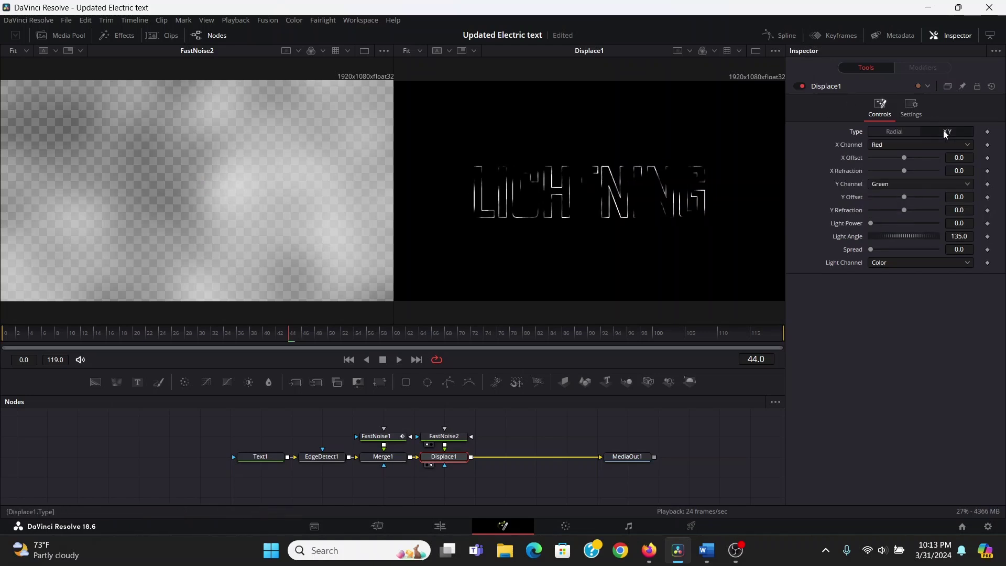
drag(904, 171, 954, 178)
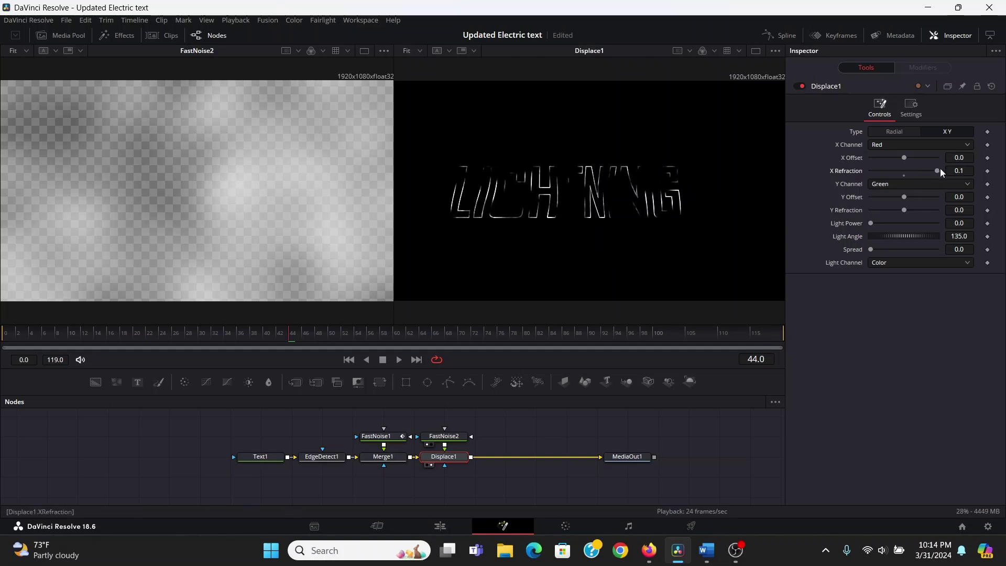
drag(938, 171, 935, 173)
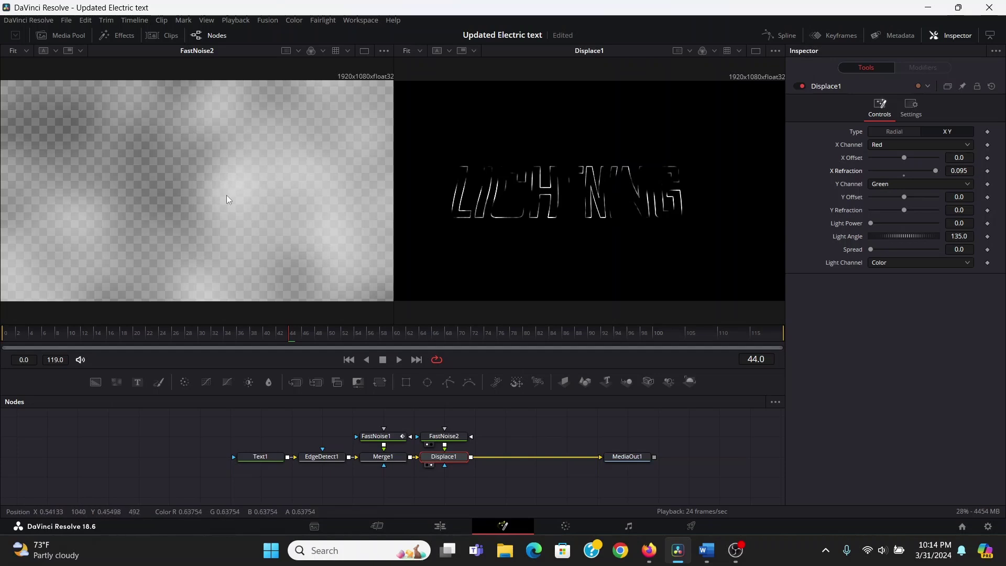
key(ctrl+z)
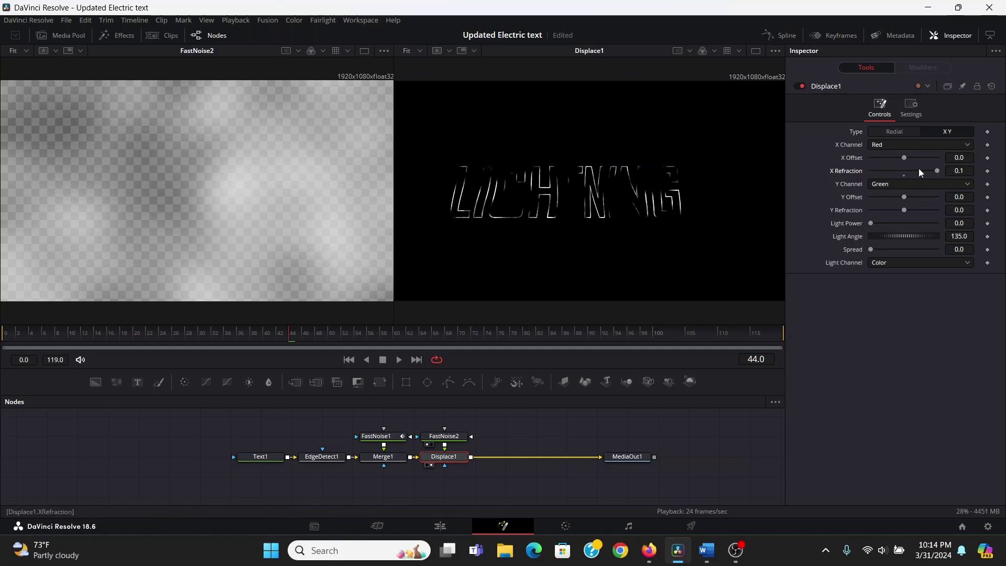
drag(934, 171, 907, 173)
mouse_move(905, 209)
mouse_down()
mouse_move(939, 212)
mouse_move(879, 213)
mouse_move(908, 215)
mouse_up()
mouse_move(913, 169)
mouse_down()
mouse_move(866, 178)
mouse_move(926, 185)
mouse_up()
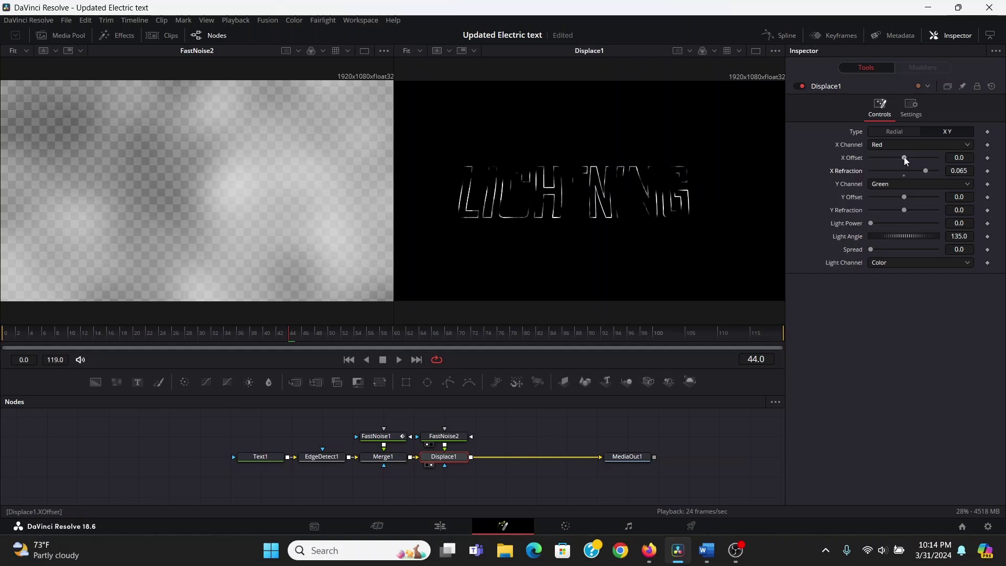
Set Displace1 X/Y Offset to -0.5, X Refraction 0.052 and Y Refraction 0.049
drag(904, 157, 853, 162)
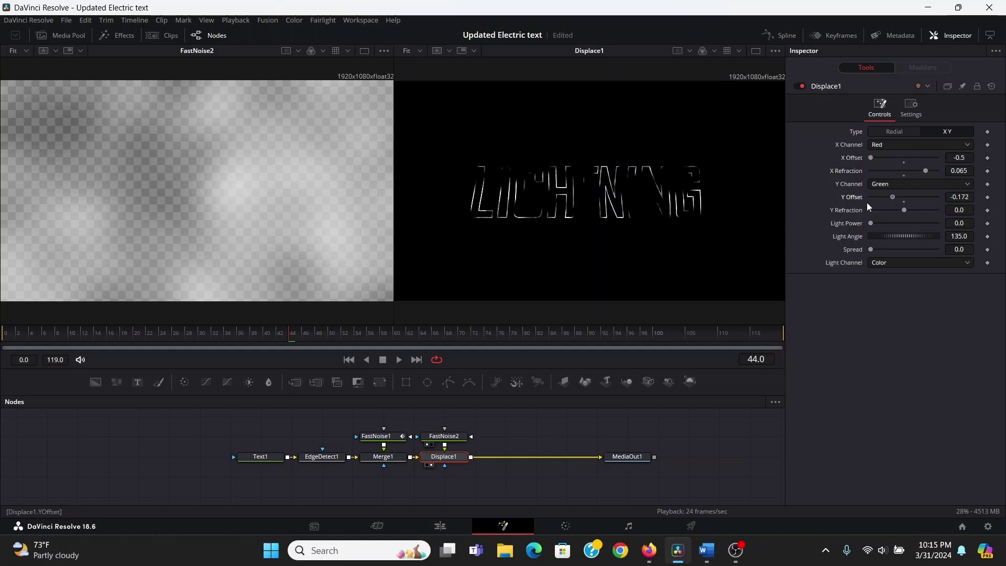
drag(903, 200, 859, 199)
drag(925, 172, 918, 173)
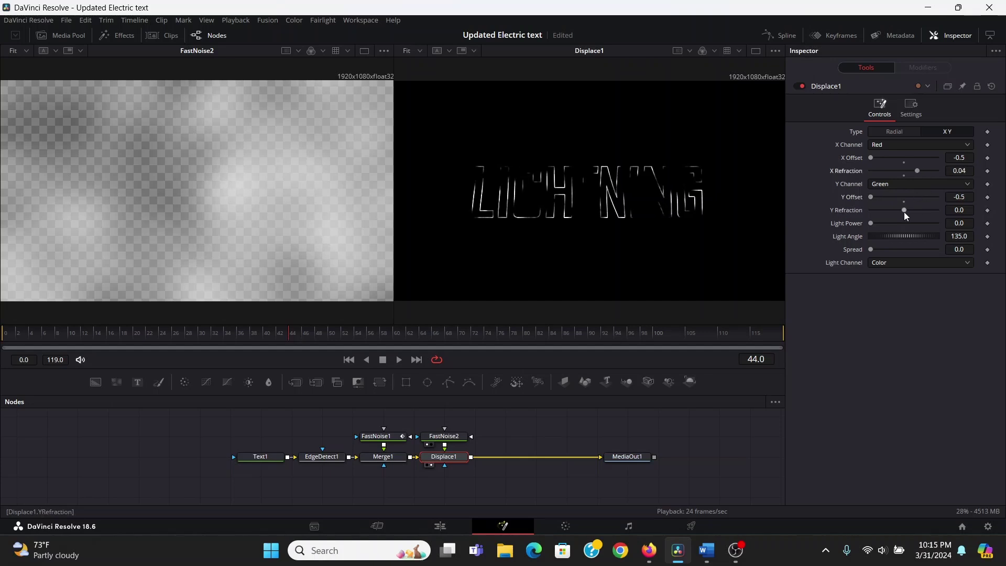
drag(904, 211, 922, 210)
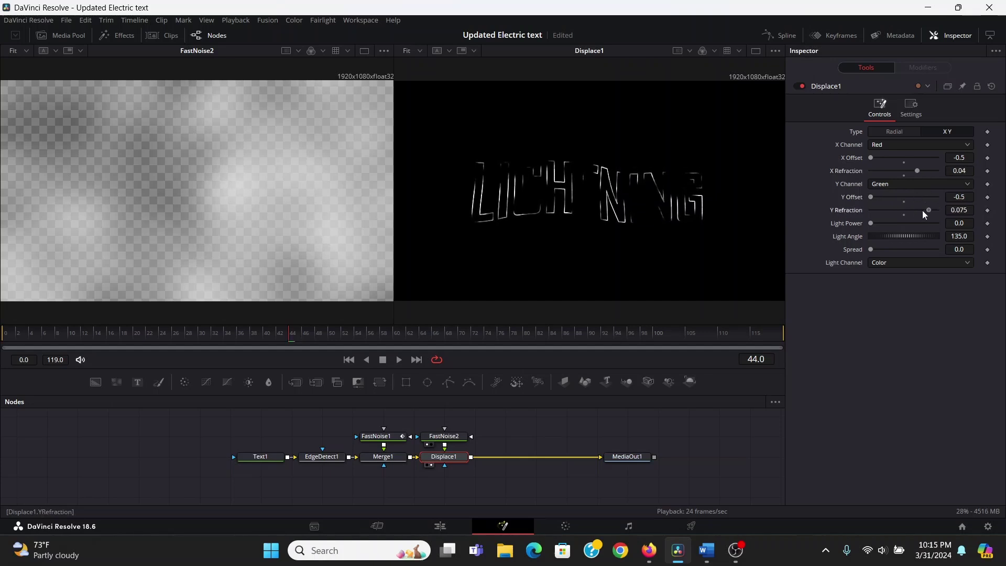
double_click(858, 212)
drag(919, 171, 923, 173)
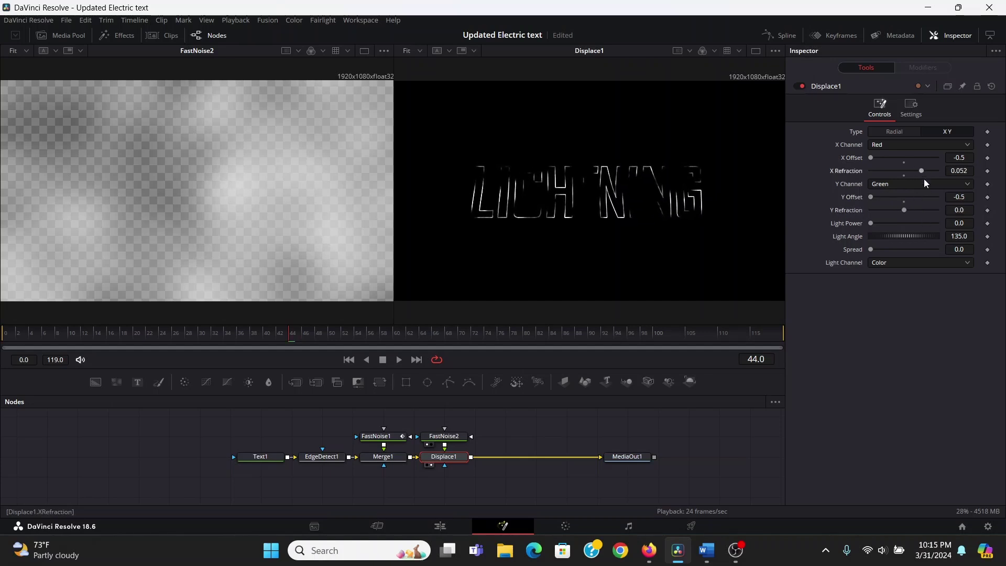
drag(905, 210, 920, 211)
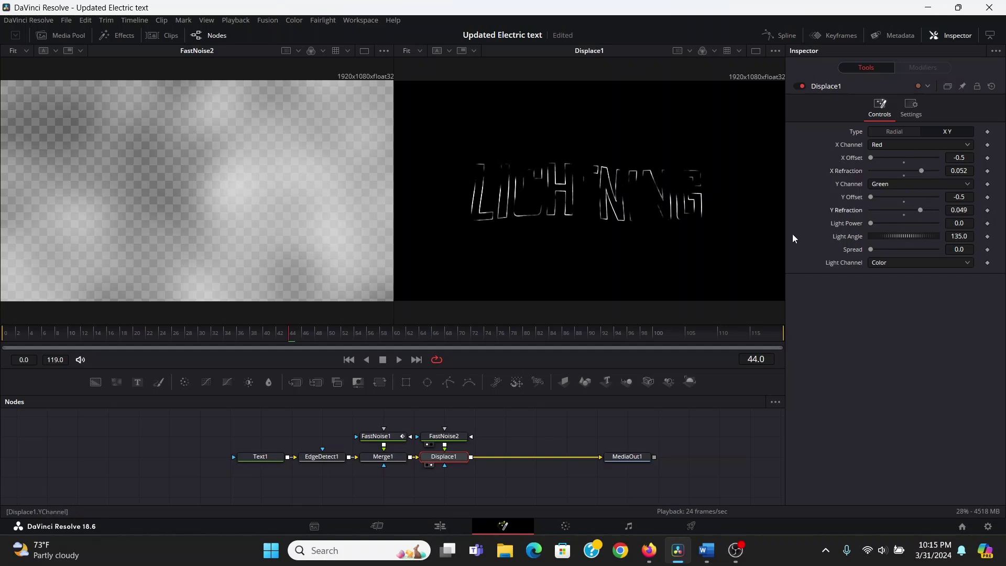
Give FastNoise2 Seethe Rate 0.528, Scale 5.83 and Contrast 1.51
click(452, 440)
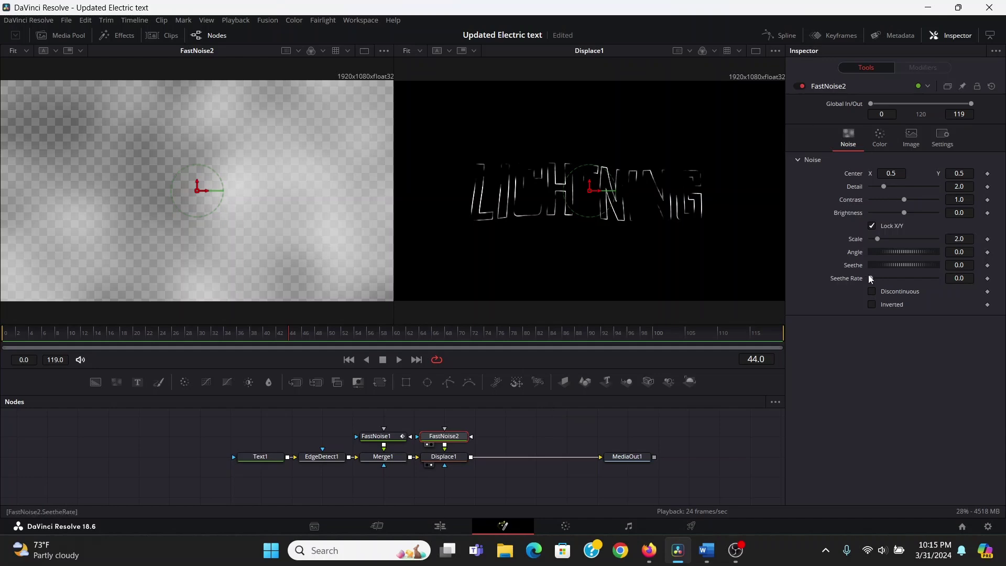
drag(870, 277, 904, 280)
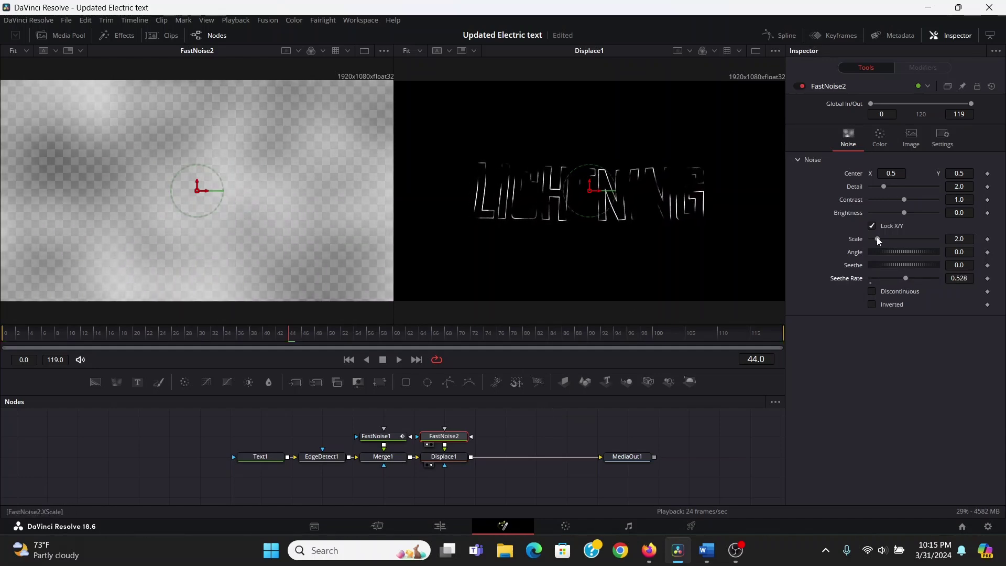
mouse_move(878, 239)
mouse_down()
mouse_move(892, 245)
mouse_move(872, 248)
mouse_move(947, 238)
mouse_move(892, 241)
mouse_up()
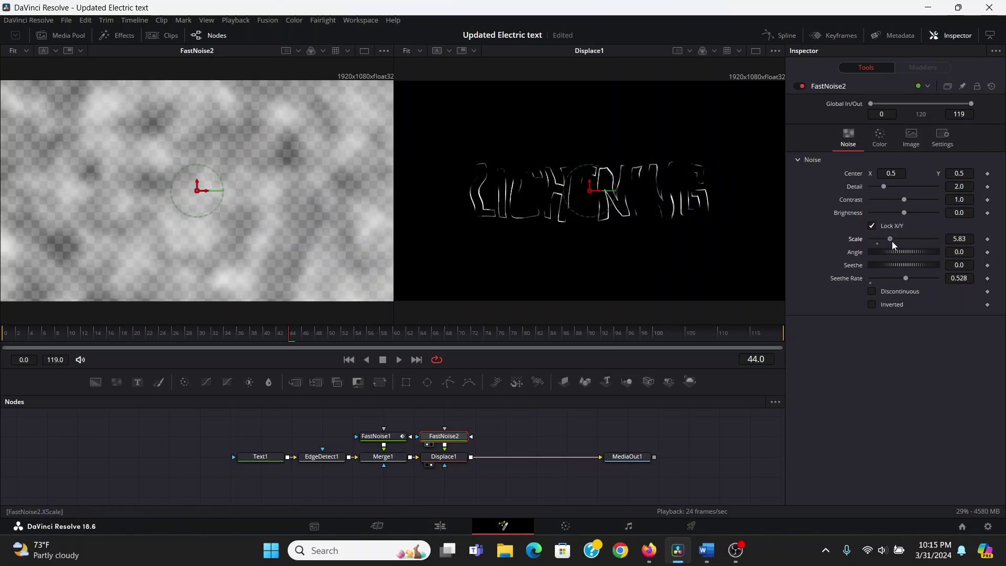
drag(906, 200, 908, 208)
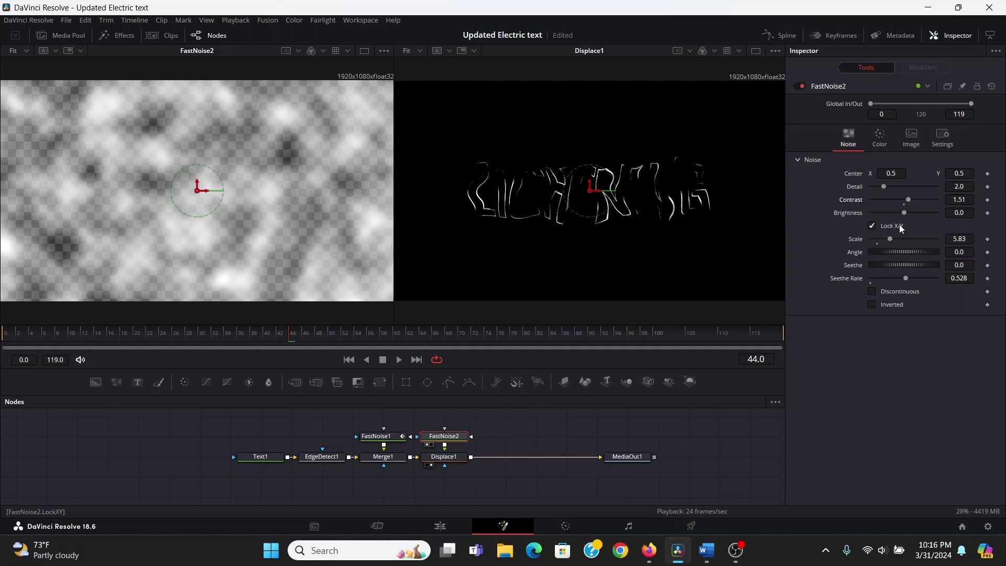
Preview playback, then copy and paste Displace1 to create Displace1_1 after it
key(space)
click(457, 455)
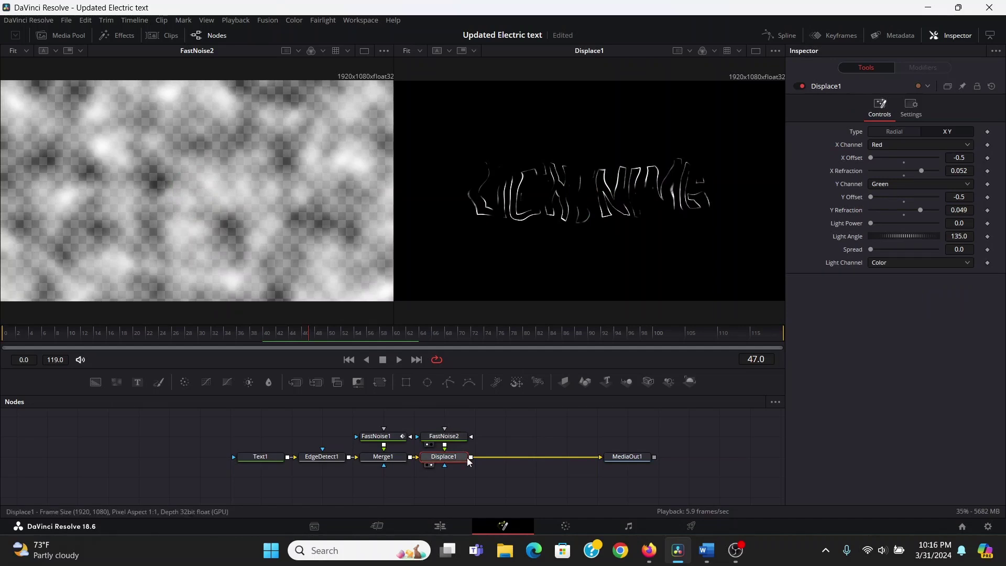
key(ctrl+c)
key(ctrl+v)
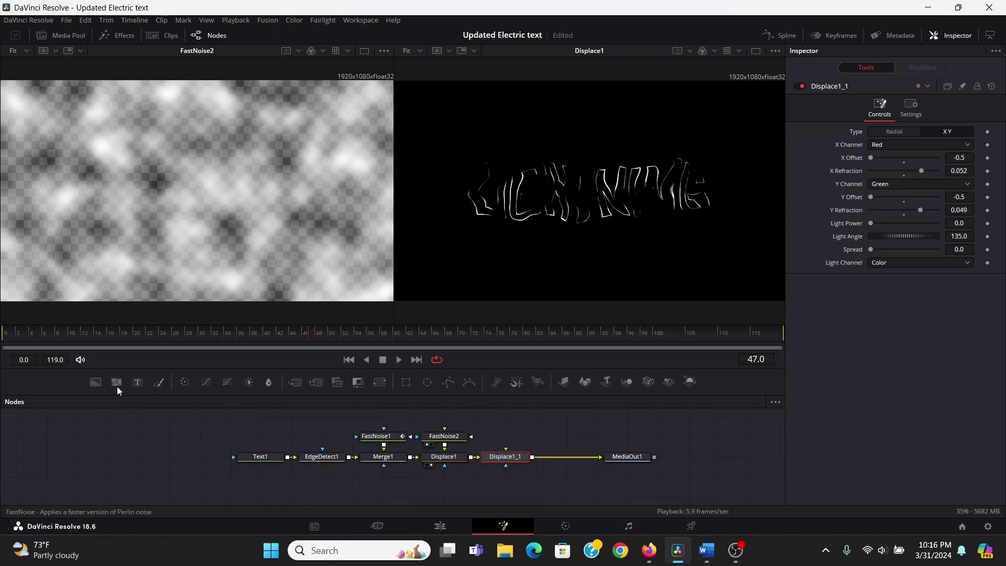
Connect a new FastNoise3 into Displace1_1's input and preview both in the viewers
drag(227, 382, 237, 384)
drag(494, 417, 523, 461)
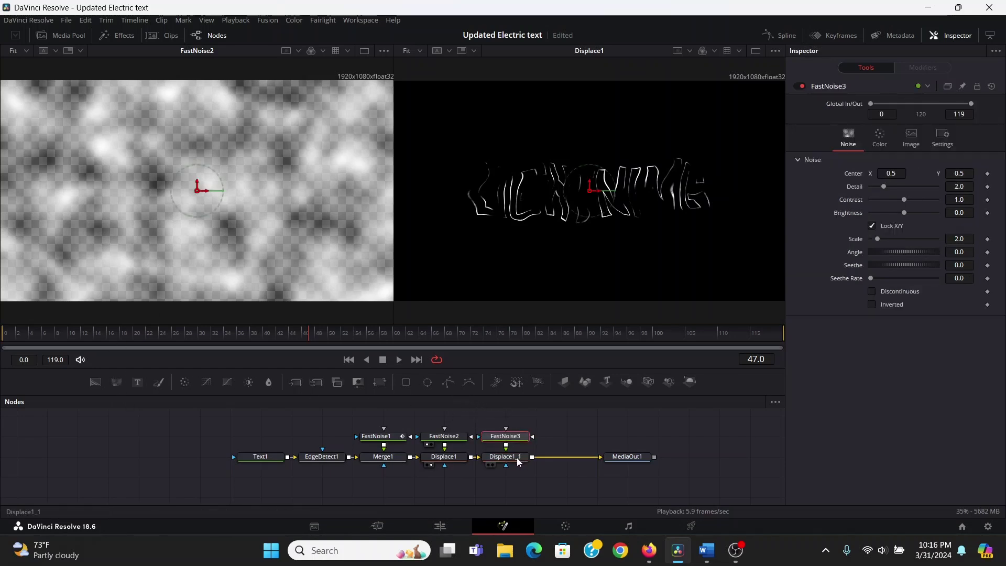
click(518, 458)
key(2)
click(513, 438)
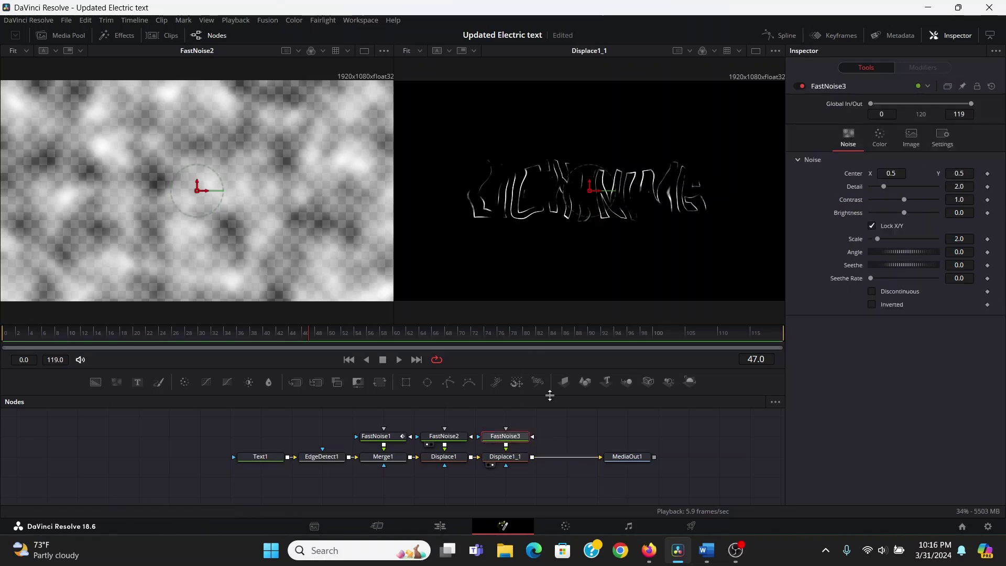
key(1)
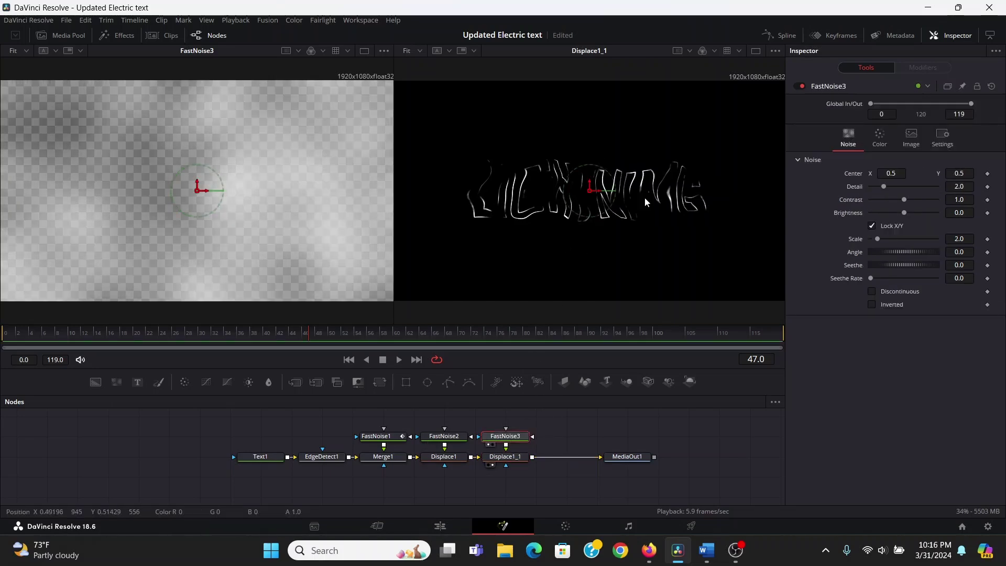
Set FastNoise3 to Scale 20, Detail 10, Contrast 0.75 with higher Seethe Rate, then fit Displace1_1 in view
drag(878, 240, 946, 237)
drag(883, 187, 999, 189)
scroll(675, 200, up, 1)
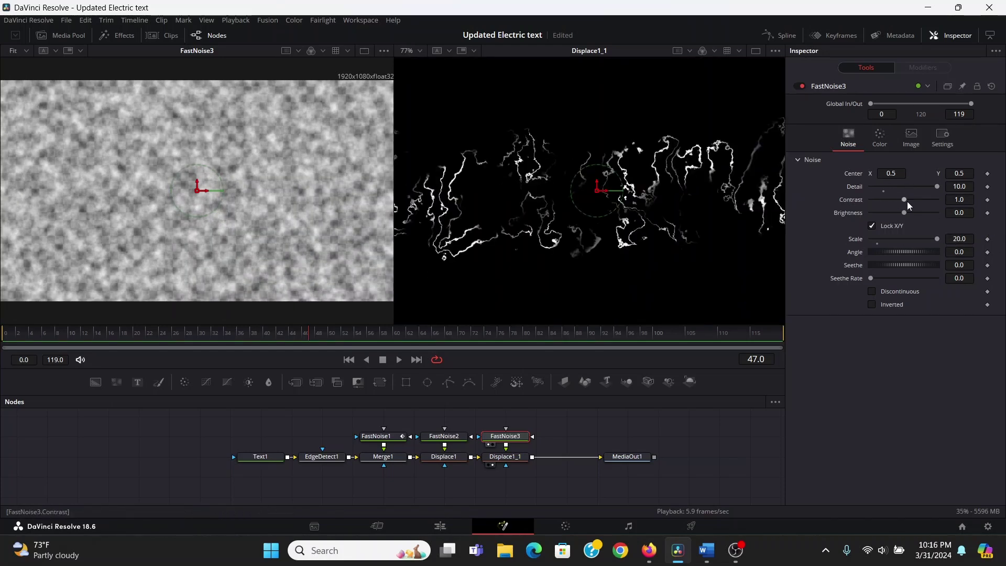
drag(907, 201, 898, 202)
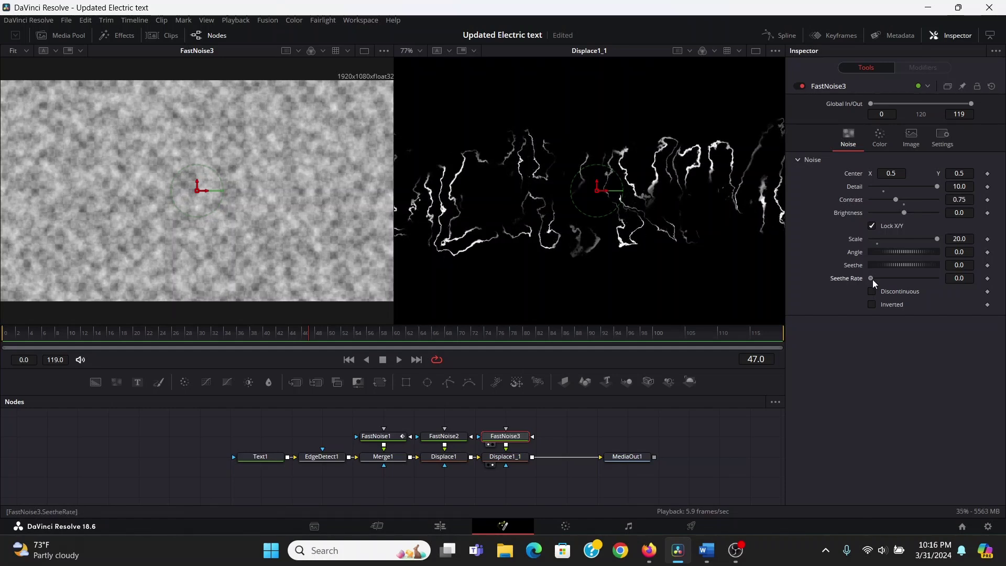
drag(871, 278, 936, 280)
click(565, 304)
key(ctrl+f)
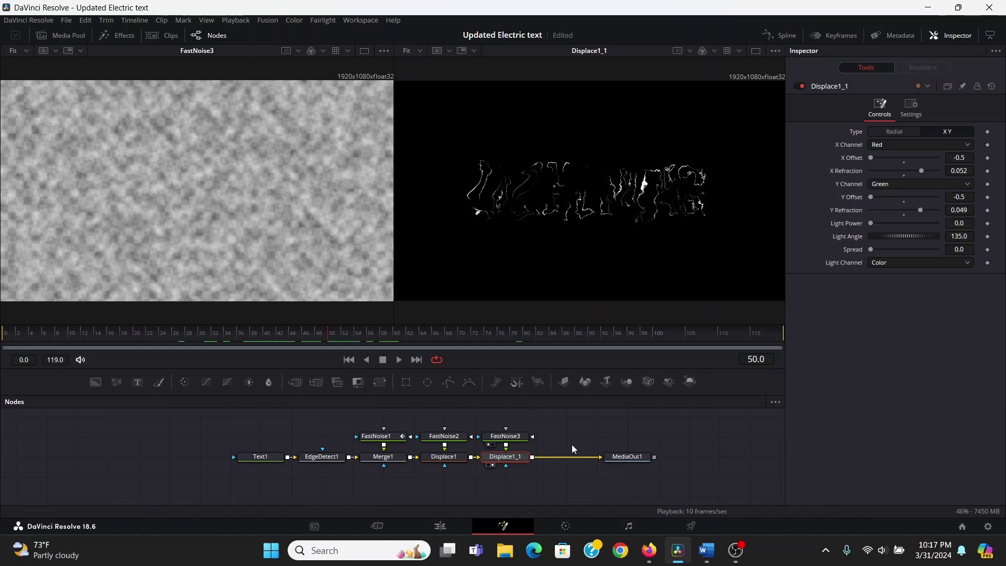
Insert a Luma Keyer node after Displace1_1 to key out the black background
key(shift+space)
text(lum)
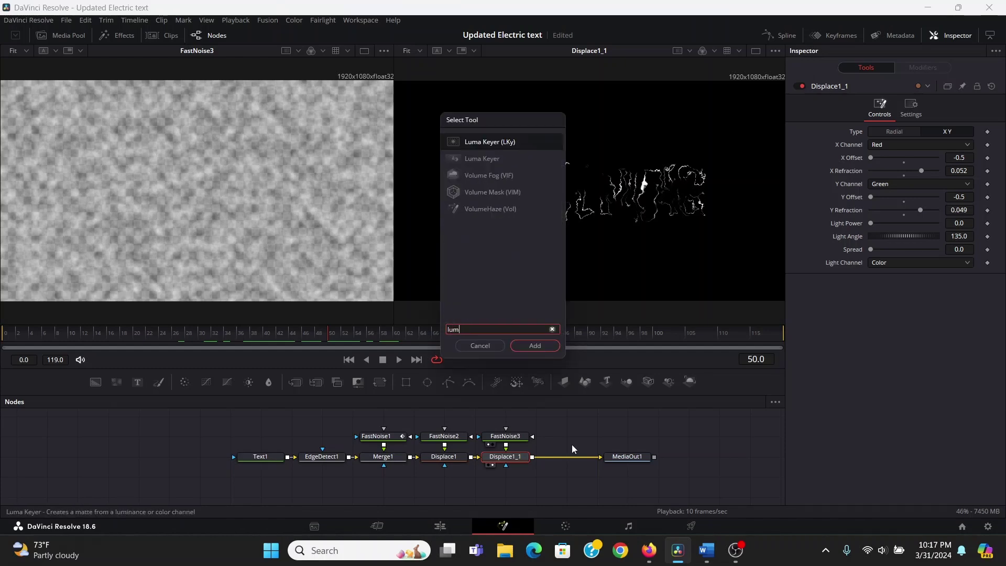
key(Return)
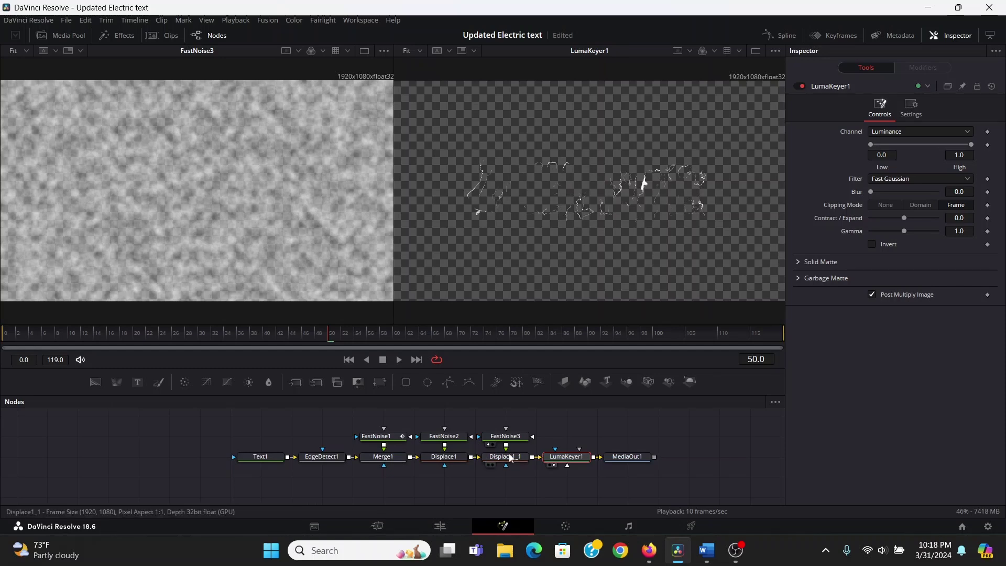
Add a Soft Glow node after LumaKeyer1, view it large, and shrink its glow size
key(shift+space)
text(lum)
key(BackSpace)
key(BackSpace)
key(BackSpace)
text(sof)
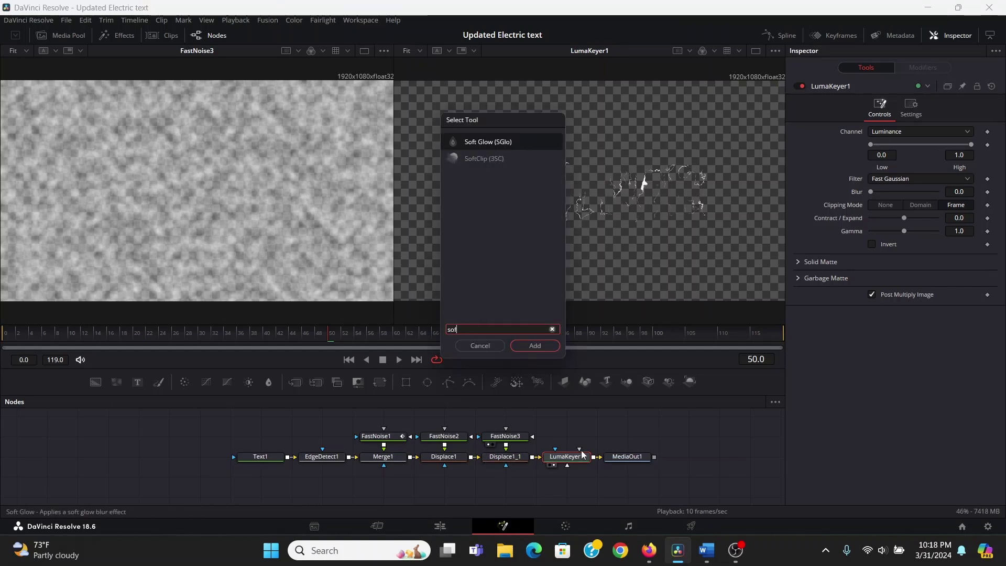
key(Return)
key(2)
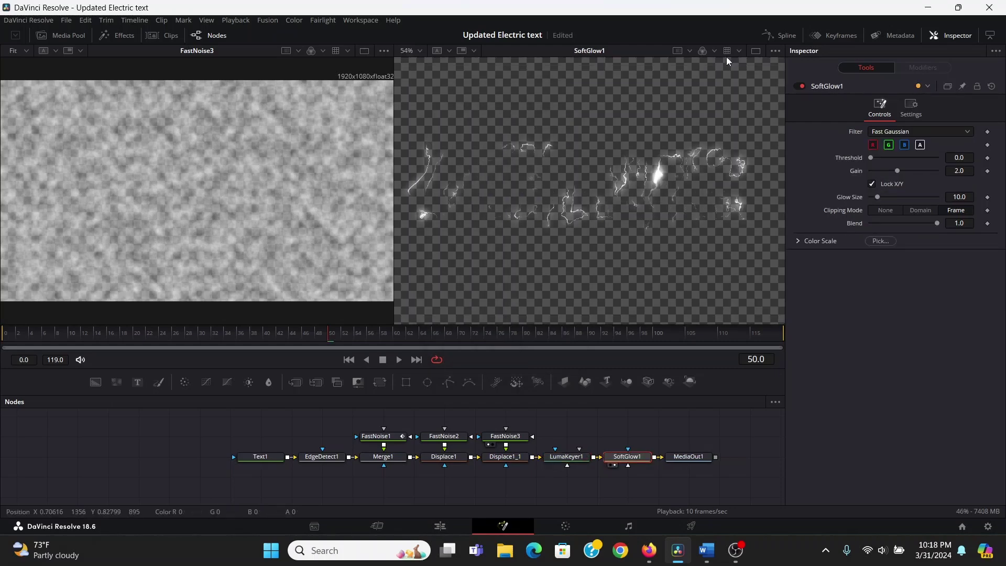
click(757, 51)
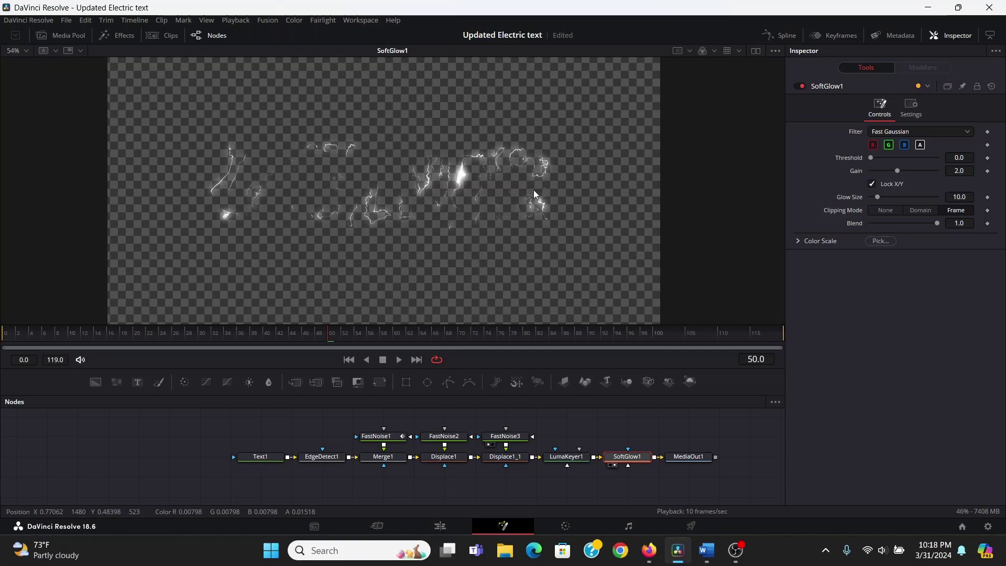
drag(957, 197, 930, 197)
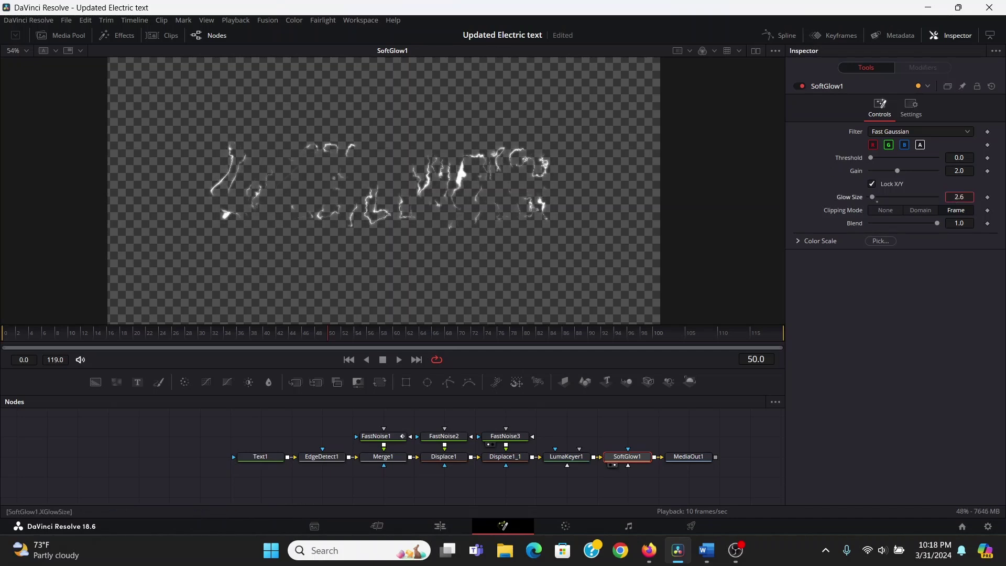
scroll(426, 169, up, 3)
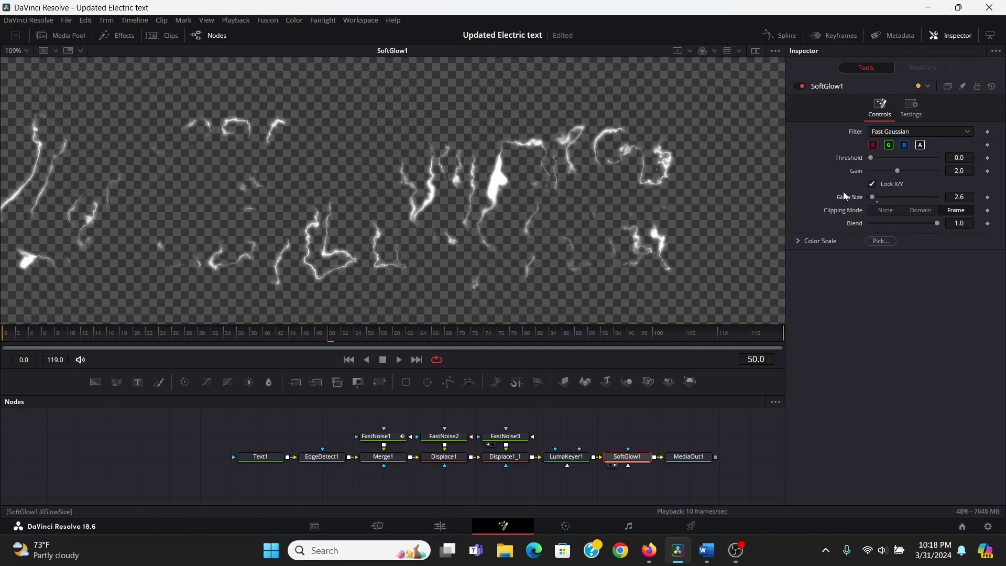
Duplicate the soft glow as SoftGlow1_1, reset its size and set its gain to 1.394
click(635, 459)
key(ctrl+c)
key(ctrl+v)
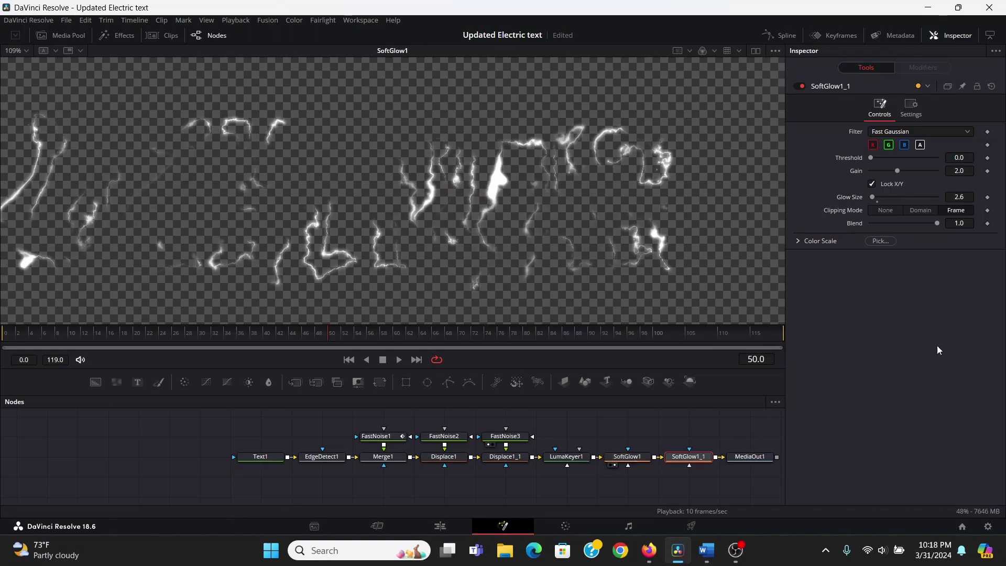
key(1)
double_click(857, 198)
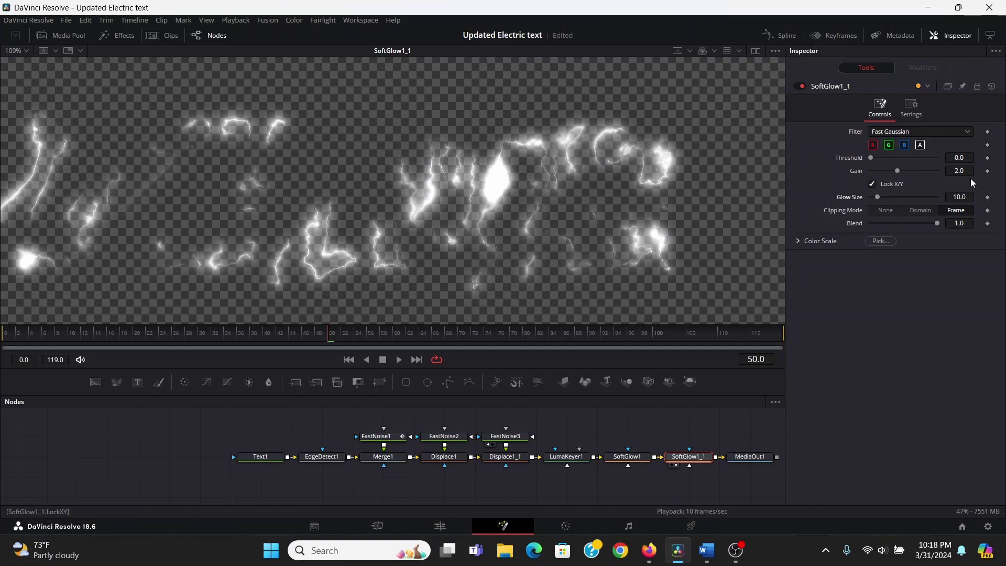
drag(895, 171, 889, 171)
text(4)
key(Return)
Paste a third soft glow, SoftGlow1_1_1, with glow size 58.3 and gain 0.822
key(ctrl+v)
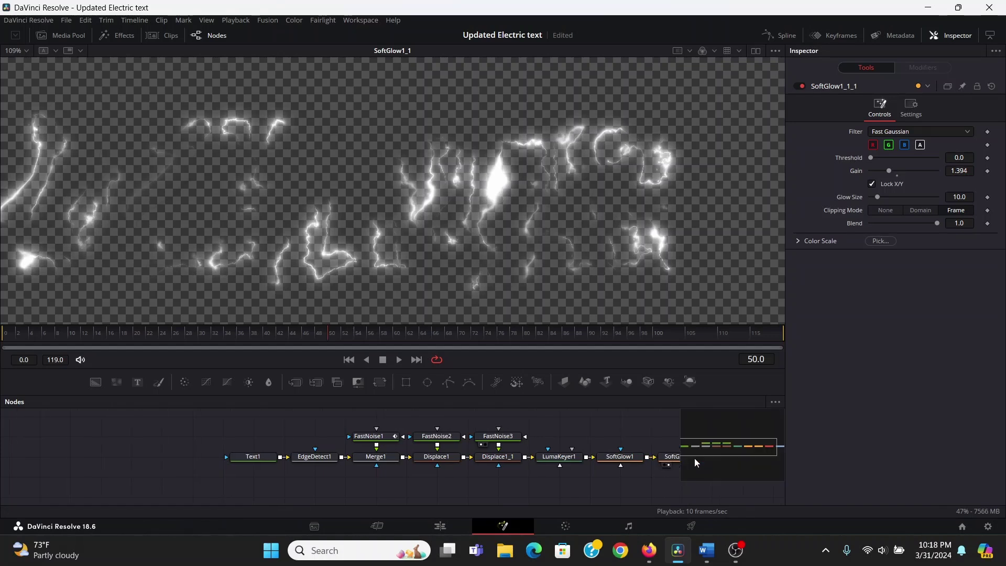
scroll(561, 410, right, 3)
key(1)
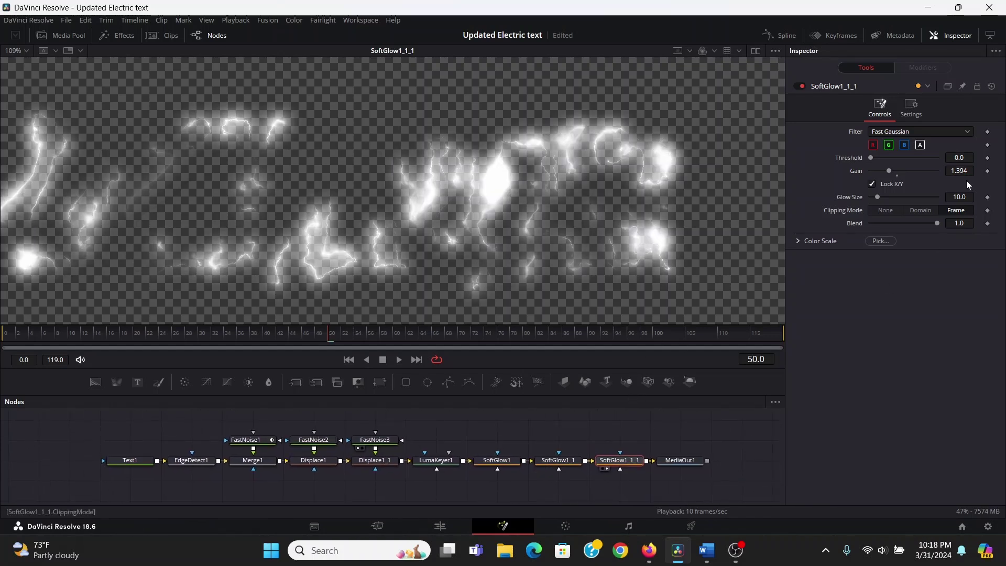
drag(876, 197, 880, 171)
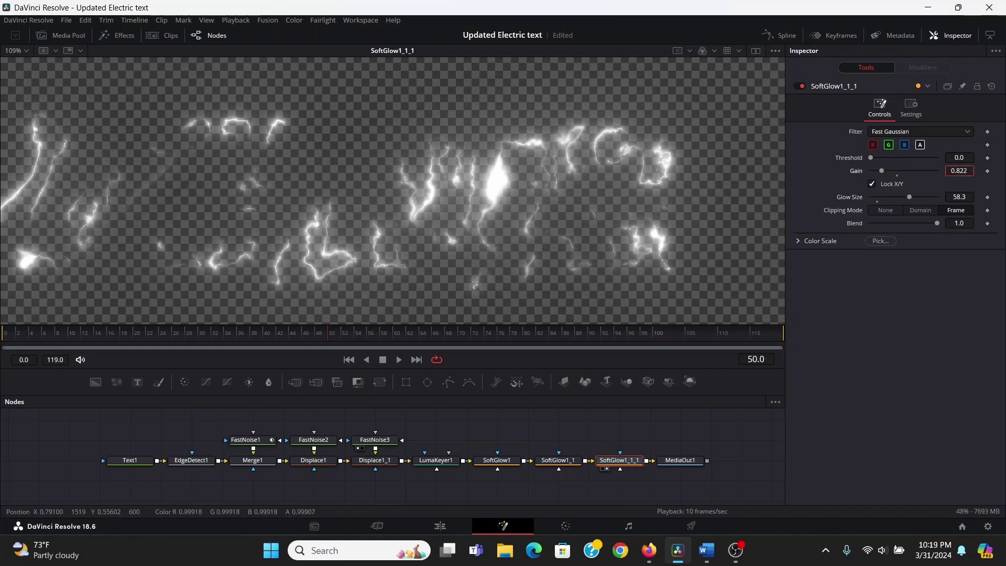
Add a test Soft Glow node, SoftGlow2, fed from LumaKeyer1's output
key(shift+space)
text(soft)
key(Return)
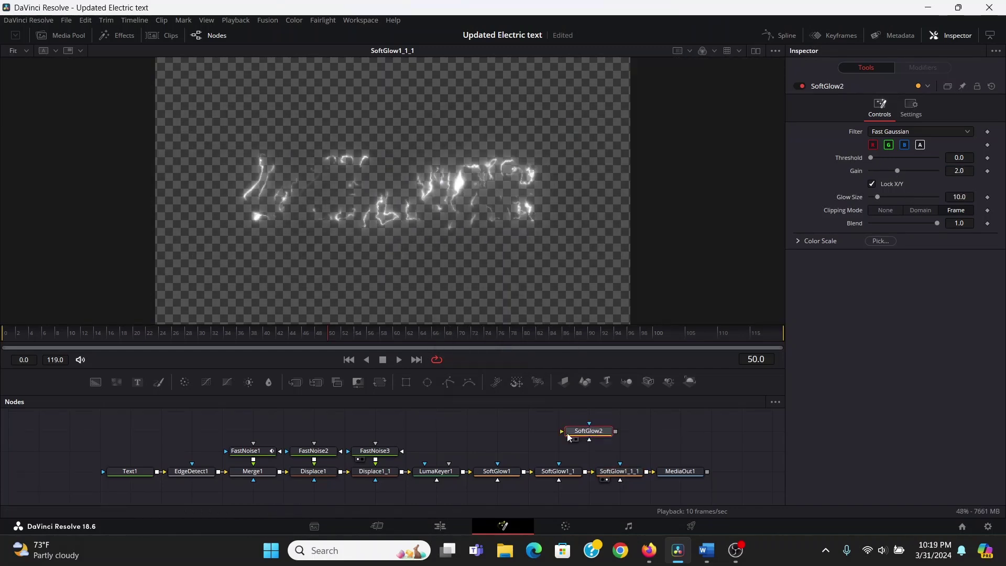
drag(465, 471, 561, 431)
Show LumaKeyer1 beside SoftGlow1_1_1 in a widened dual viewer and delete SoftGlow2
click(756, 51)
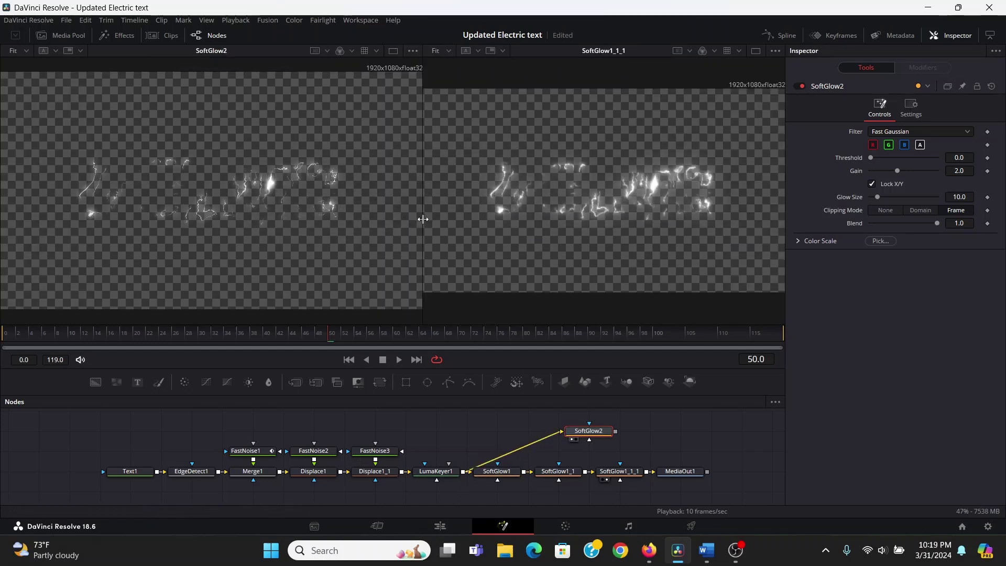
drag(423, 218, 380, 215)
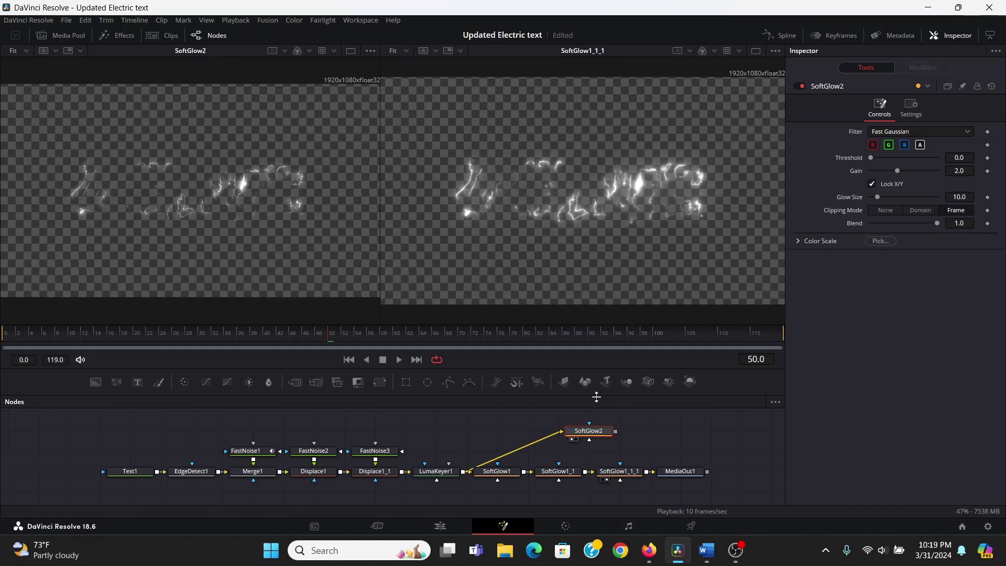
key(Delete)
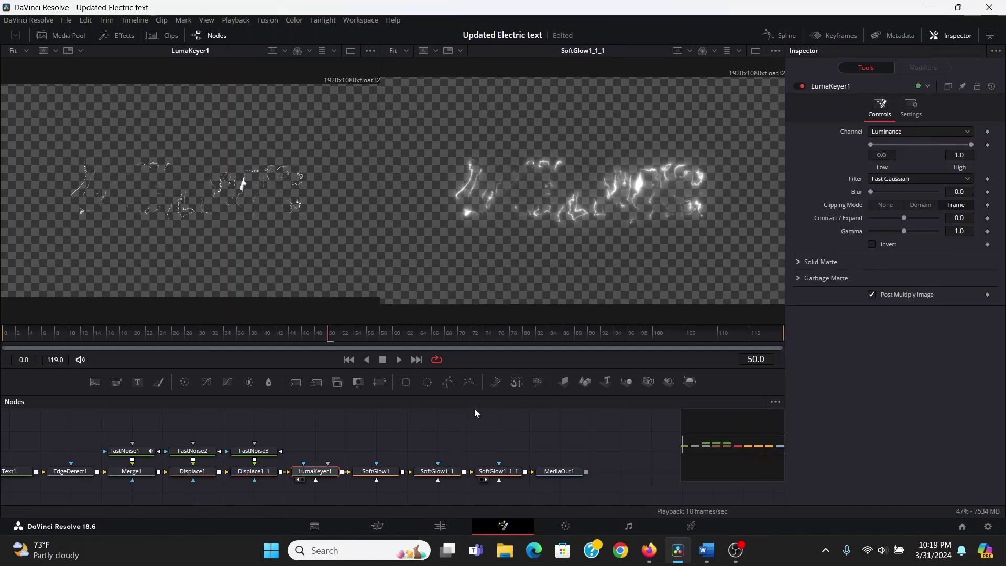
Insert a Color Corrector after SoftGlow1_1_1 tinting the glow golden (Tint 2.1113, Strength 0.5753)
click(507, 473)
key(shift+space)
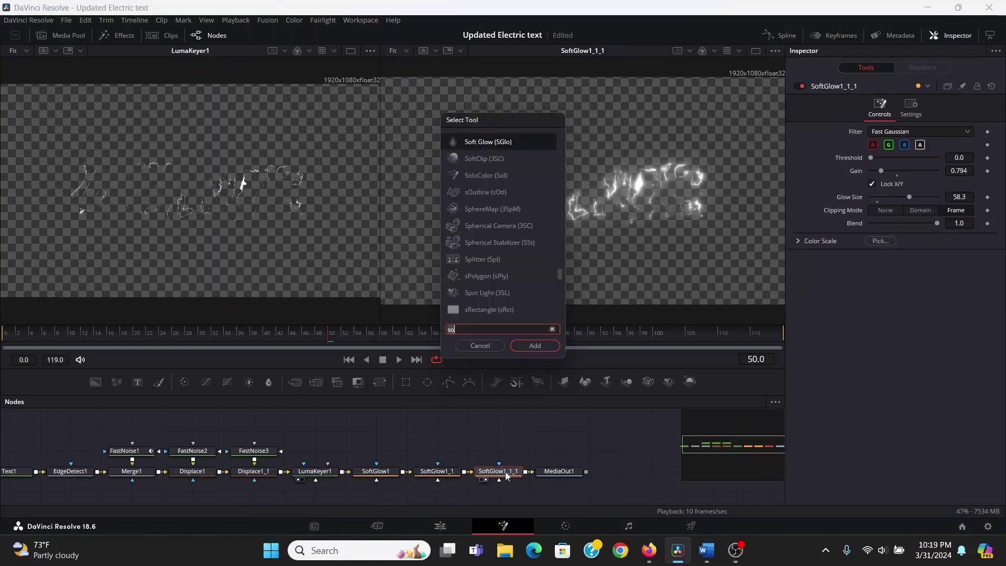
text(cc)
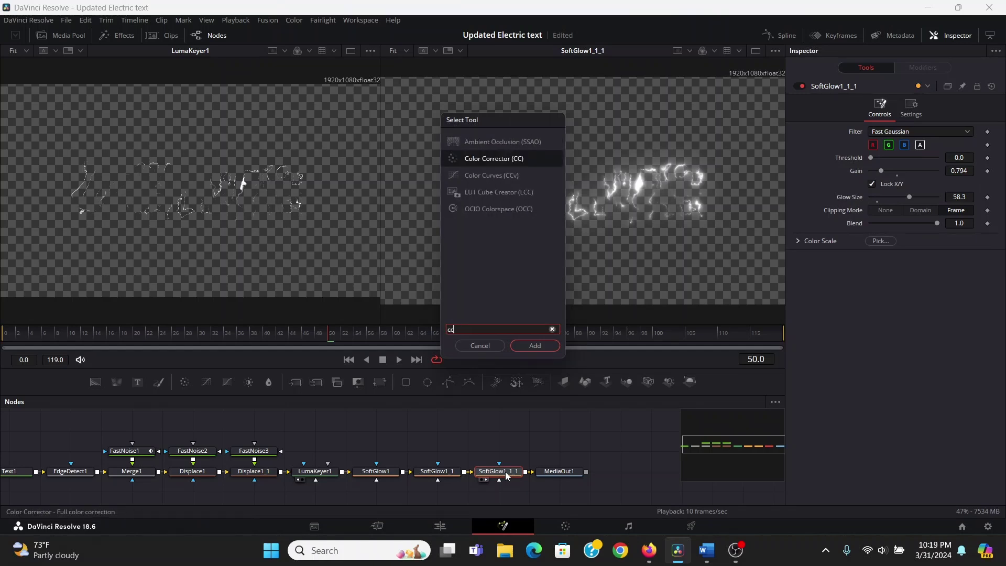
key(Return)
key(2)
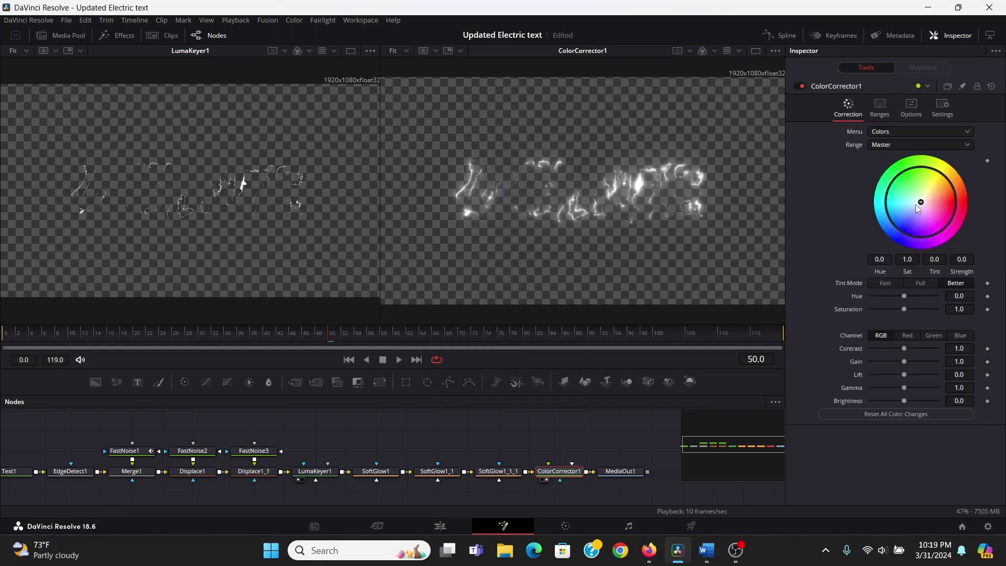
drag(916, 204, 941, 186)
click(755, 50)
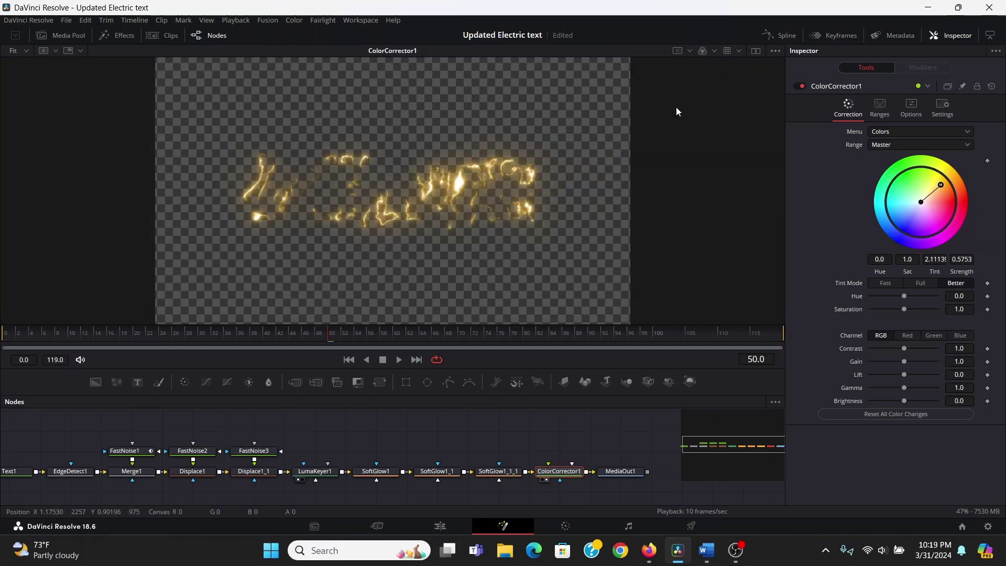
drag(387, 446, 414, 441)
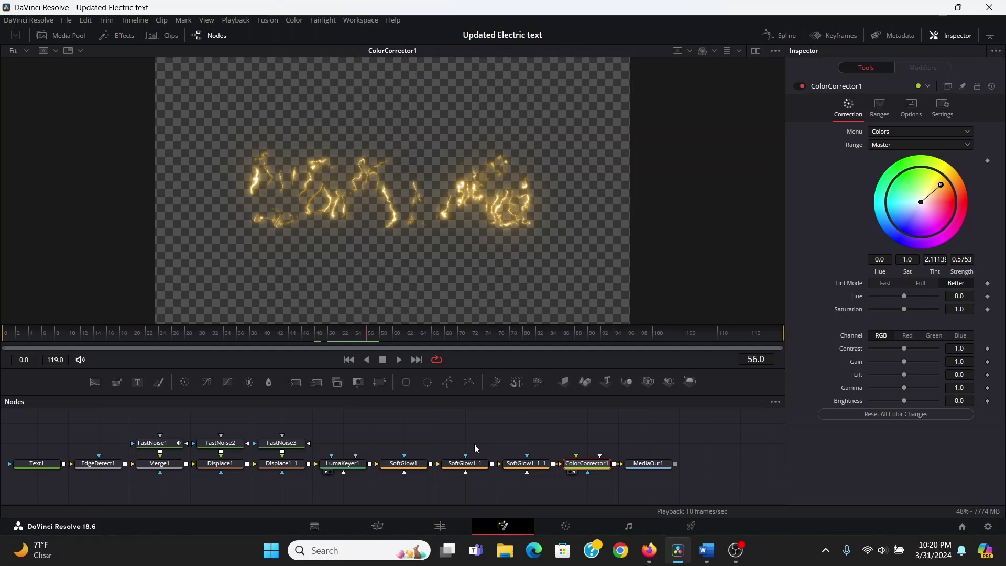
Add a Merge node with Text1 as background and ColorCorrector1 as foreground
scroll(487, 473, down, 1)
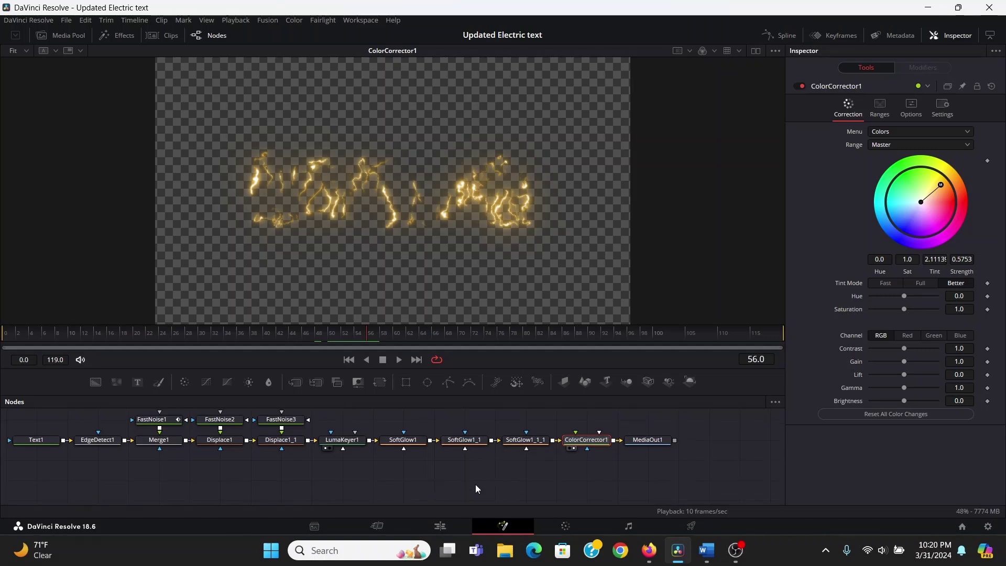
key(shift+space)
text(mer)
key(Return)
drag(71, 440, 445, 455)
scroll(519, 445, up, 1)
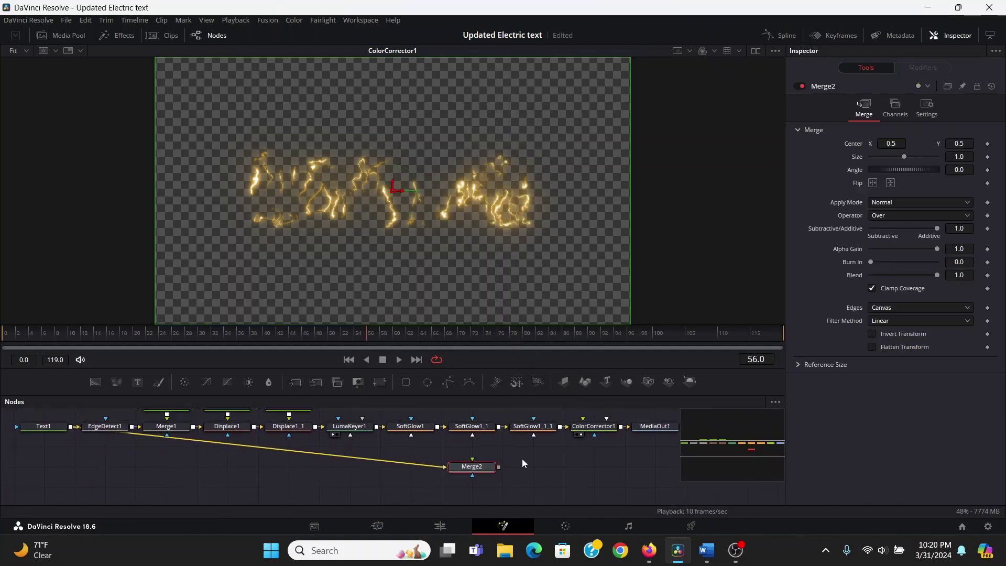
drag(622, 427, 601, 468)
View Merge2 with Apply Mode set to Screen, then return to around frame 47
key(1)
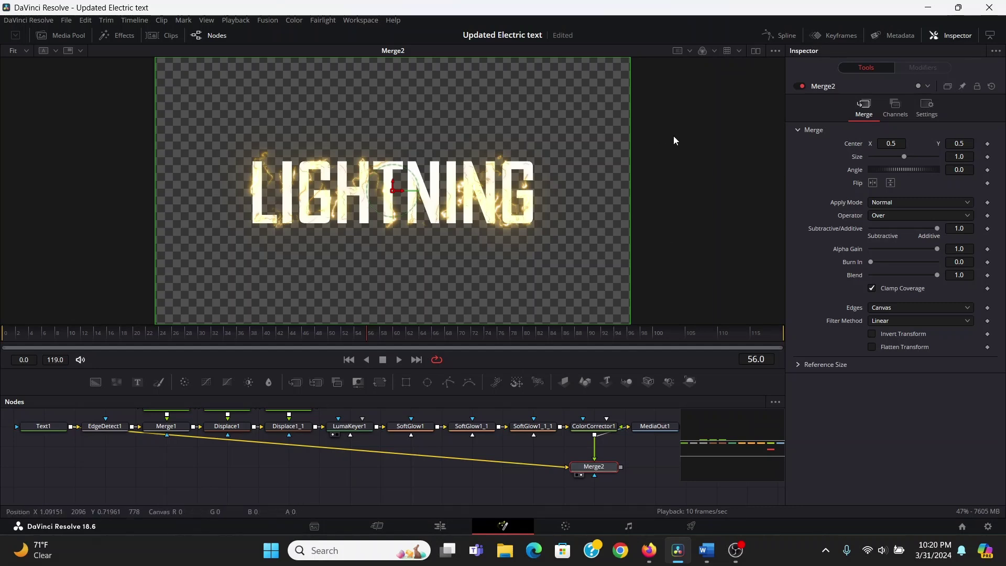
click(901, 202)
click(895, 218)
click(301, 332)
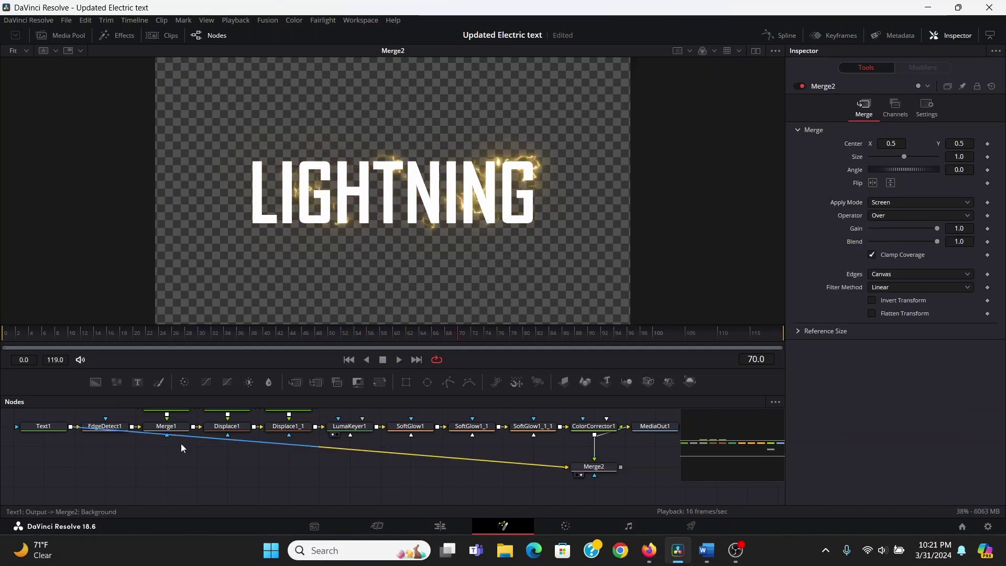
drag(159, 451, 221, 466)
click(439, 254)
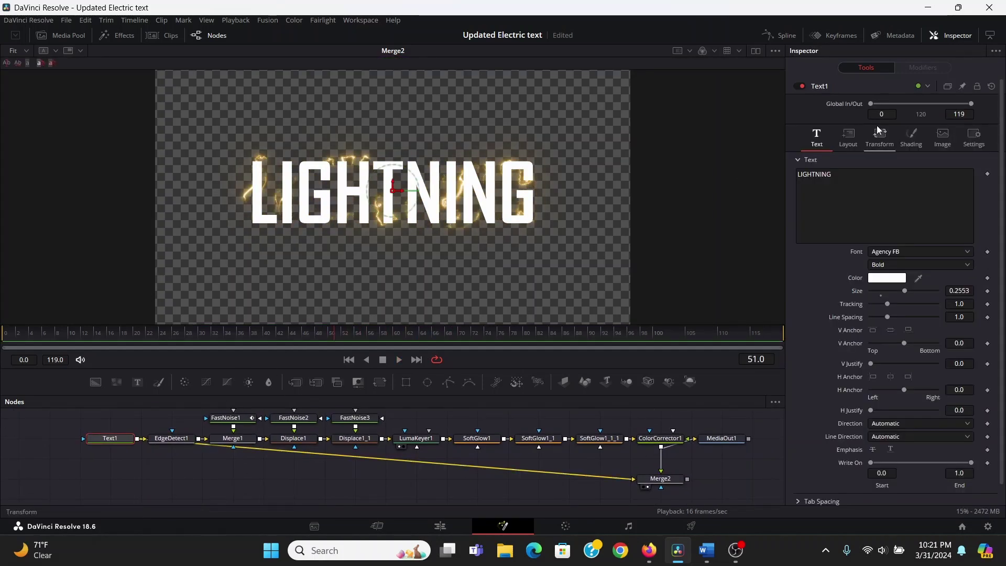
Change Text1's wording to POWER with a brightened gradient fill
click(838, 199)
key(ctrl+a)
text(ANHYTHIN)
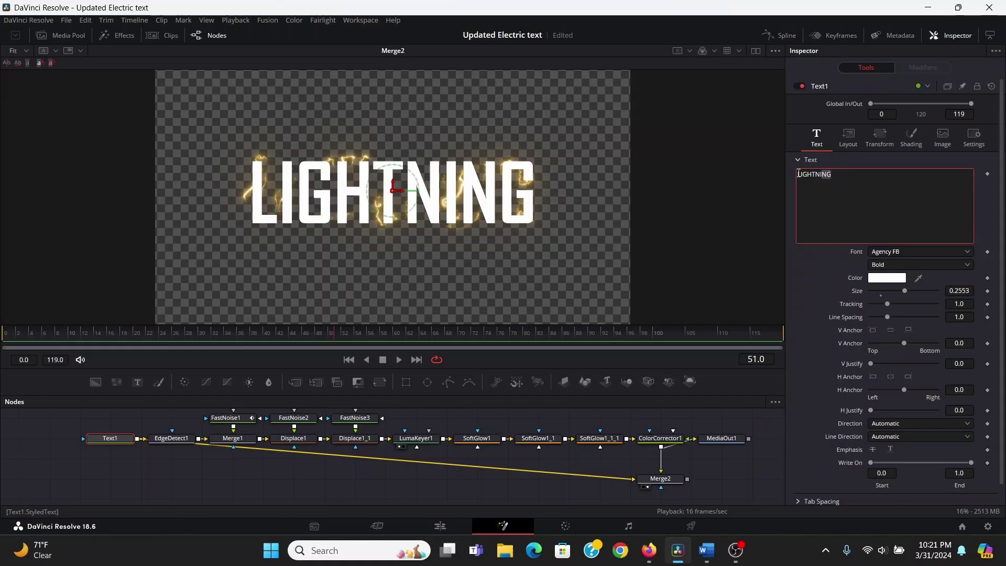
text(POWER)
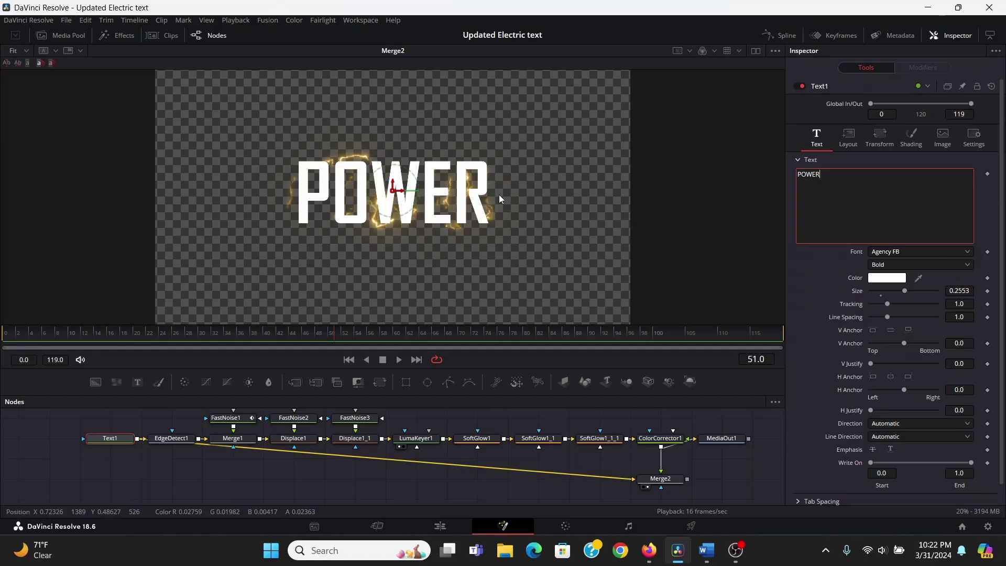
click(909, 141)
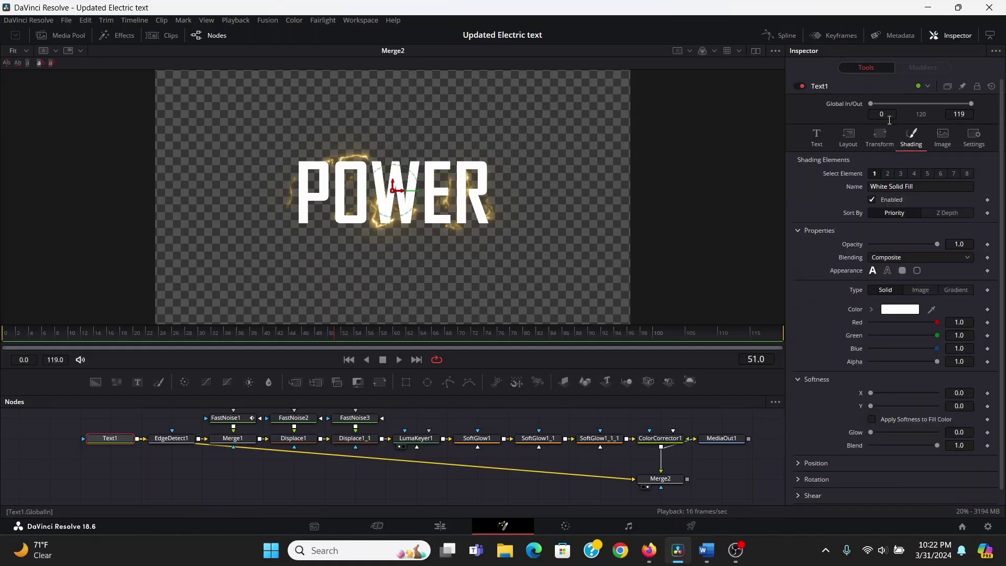
click(961, 290)
mouse_move(973, 314)
mouse_down()
mouse_move(928, 318)
mouse_move(946, 319)
mouse_up()
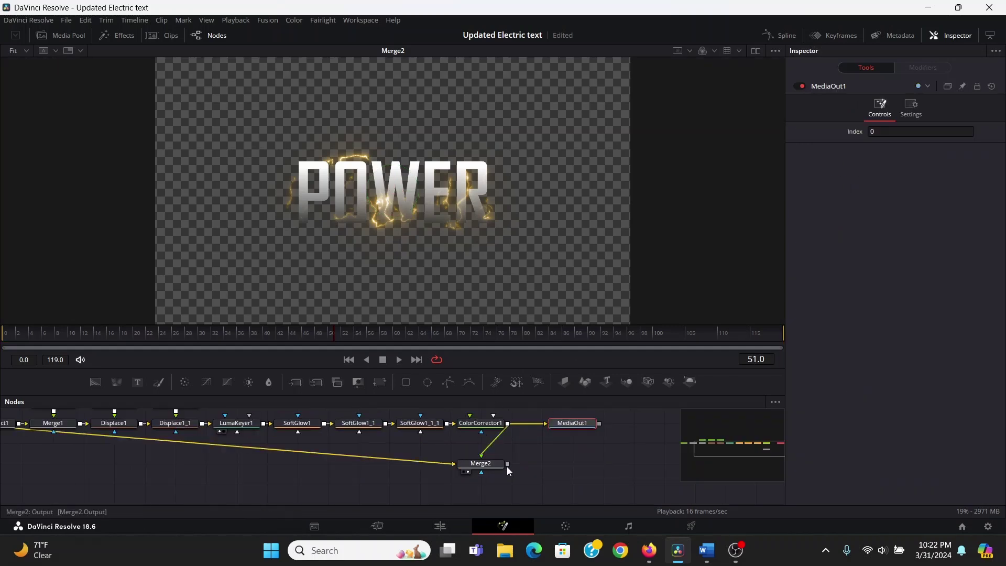
Connect Merge2 to MediaOut1 and show the Edit page at 01:01:09:00
drag(508, 464, 546, 423)
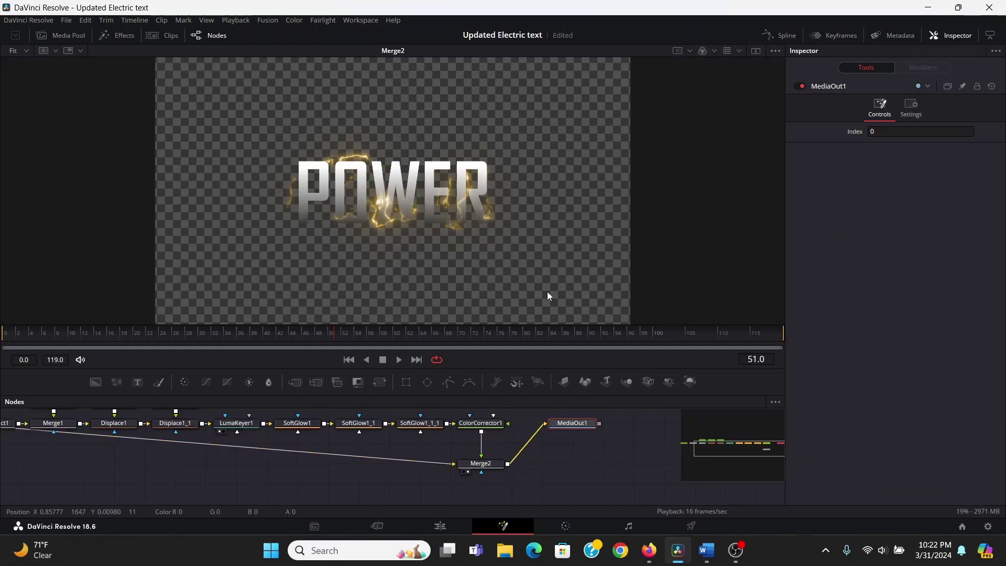
click(444, 526)
drag(479, 410, 491, 411)
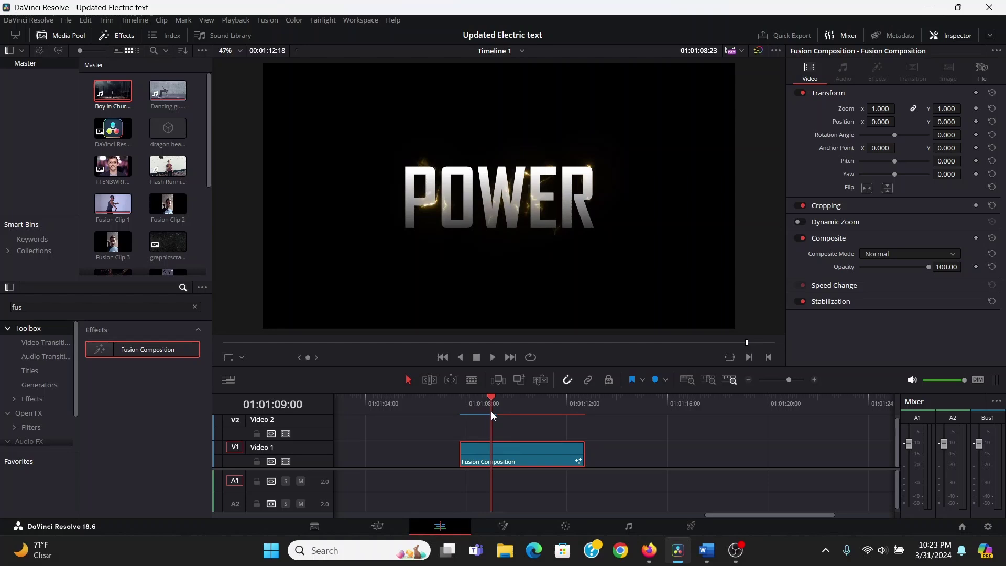
Move the Fusion Composition to Video 2 and place Boy in Church.mp4 beneath it on Video 1
click(459, 404)
click(520, 452)
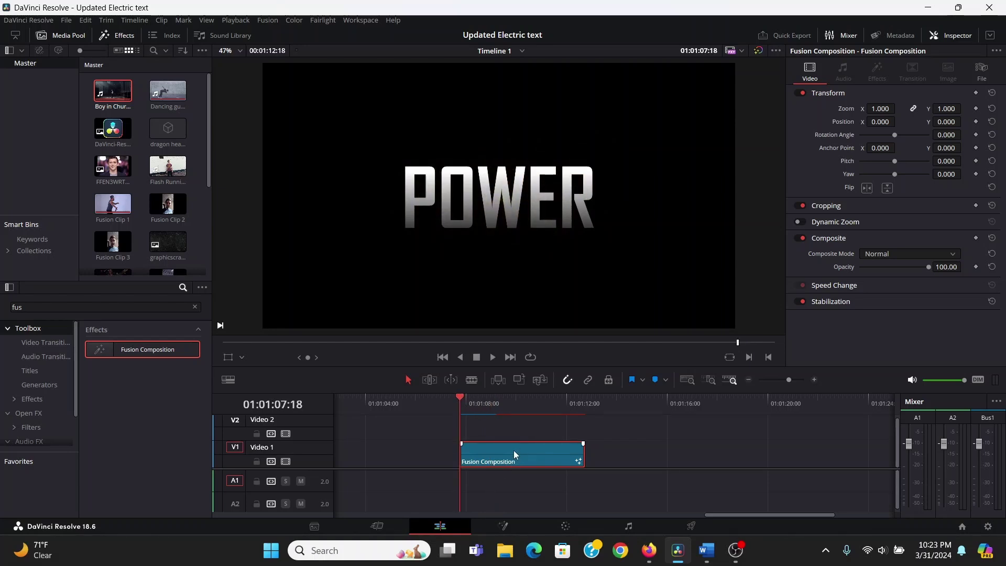
drag(514, 451, 513, 438)
drag(113, 90, 501, 471)
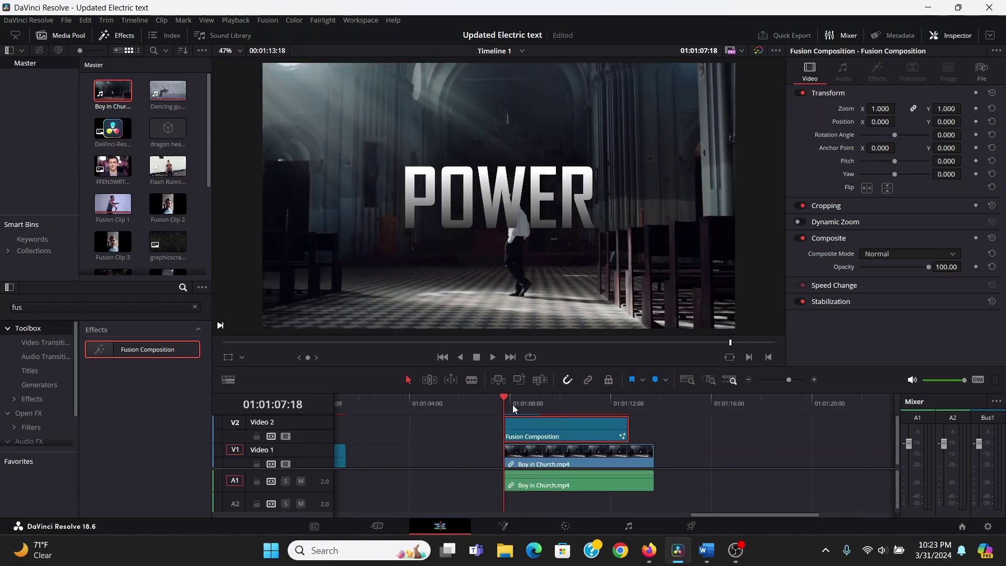